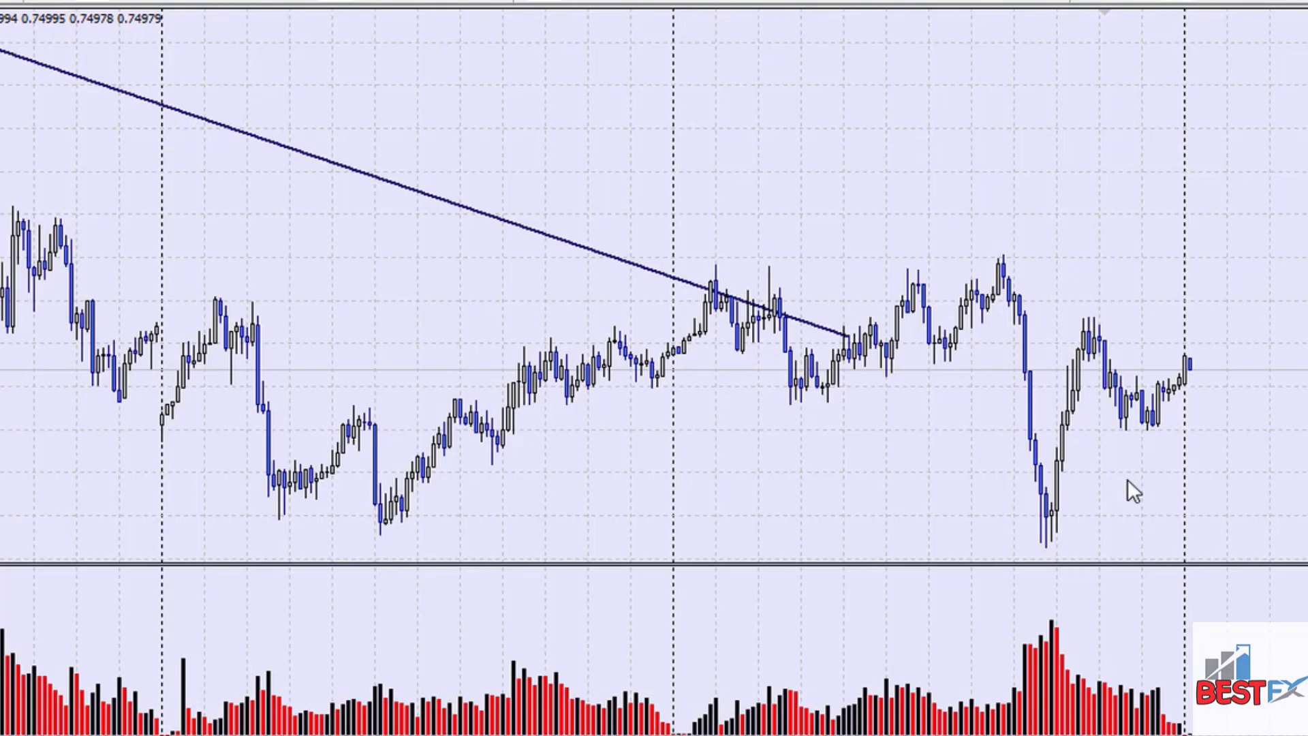
- Drag the chart right to reveal earlier bars up to the long trendline's starting swing high
{"action": "left_click_drag", "start_coordinate": [445, 280], "coordinate": [597, 308]}
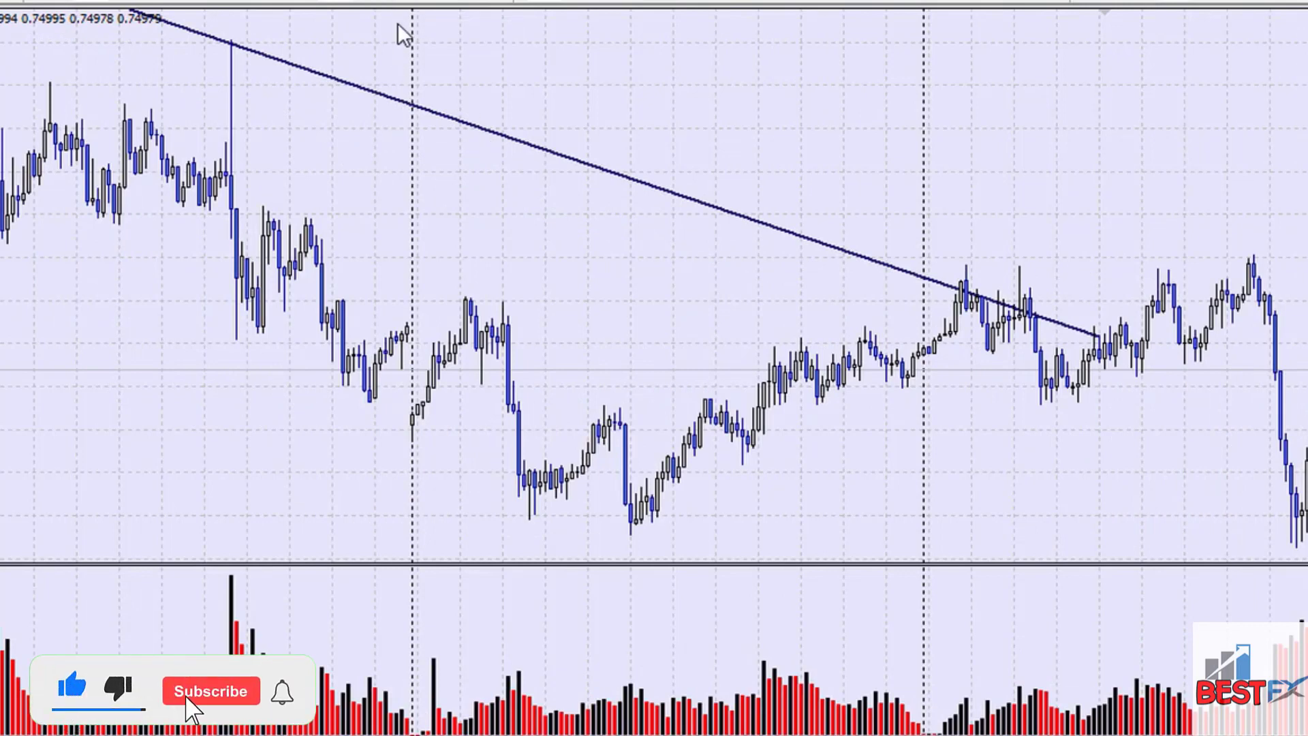
- Add a red 20-period simple Moving Average applied to Close prices
{"action": "left_click", "coordinate": [420, 7]}
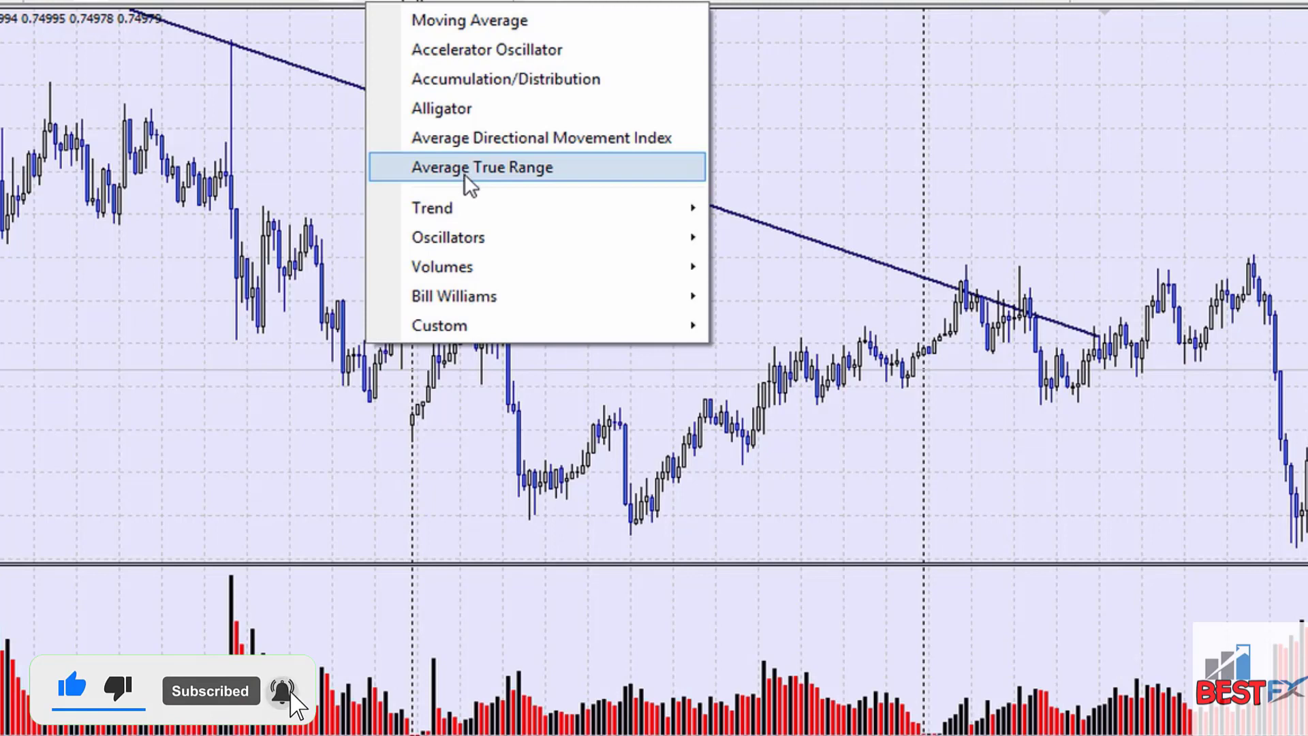
{"action": "mouse_move", "coordinate": [467, 204]}
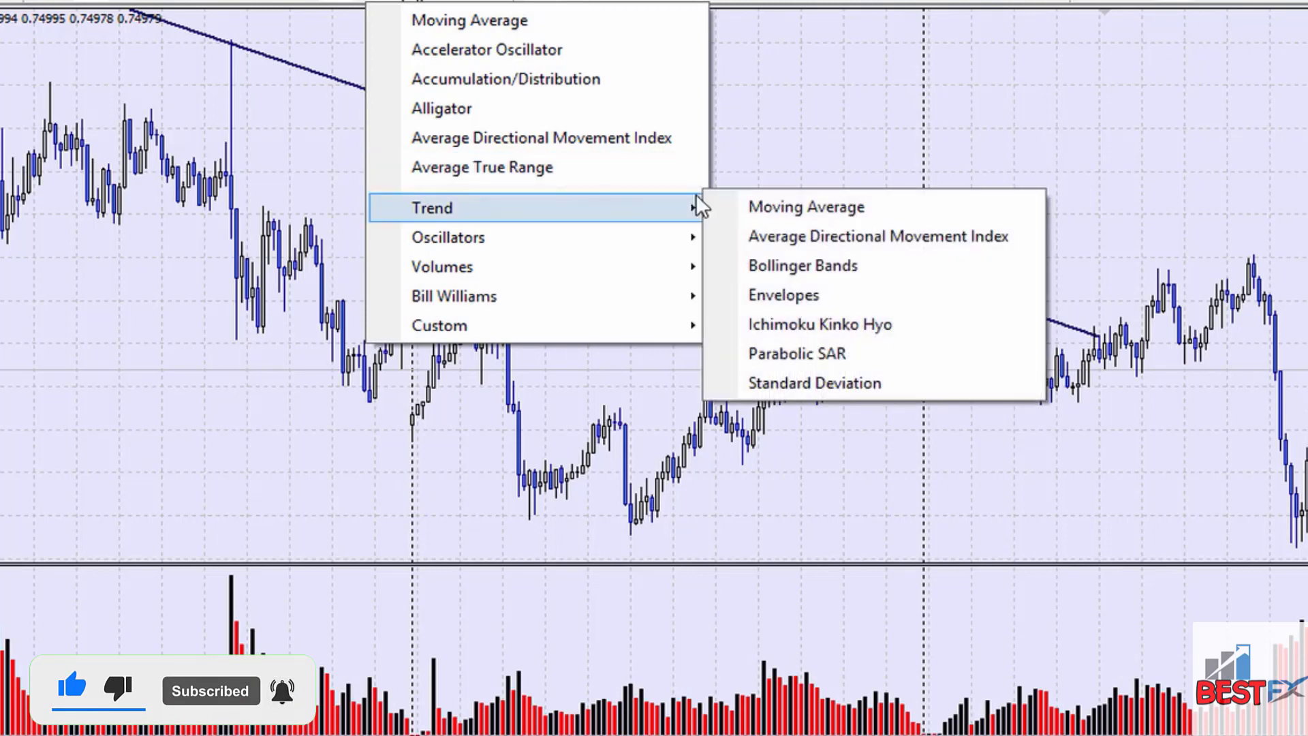
{"action": "left_click", "coordinate": [791, 209]}
{"action": "left_click", "coordinate": [642, 334]}
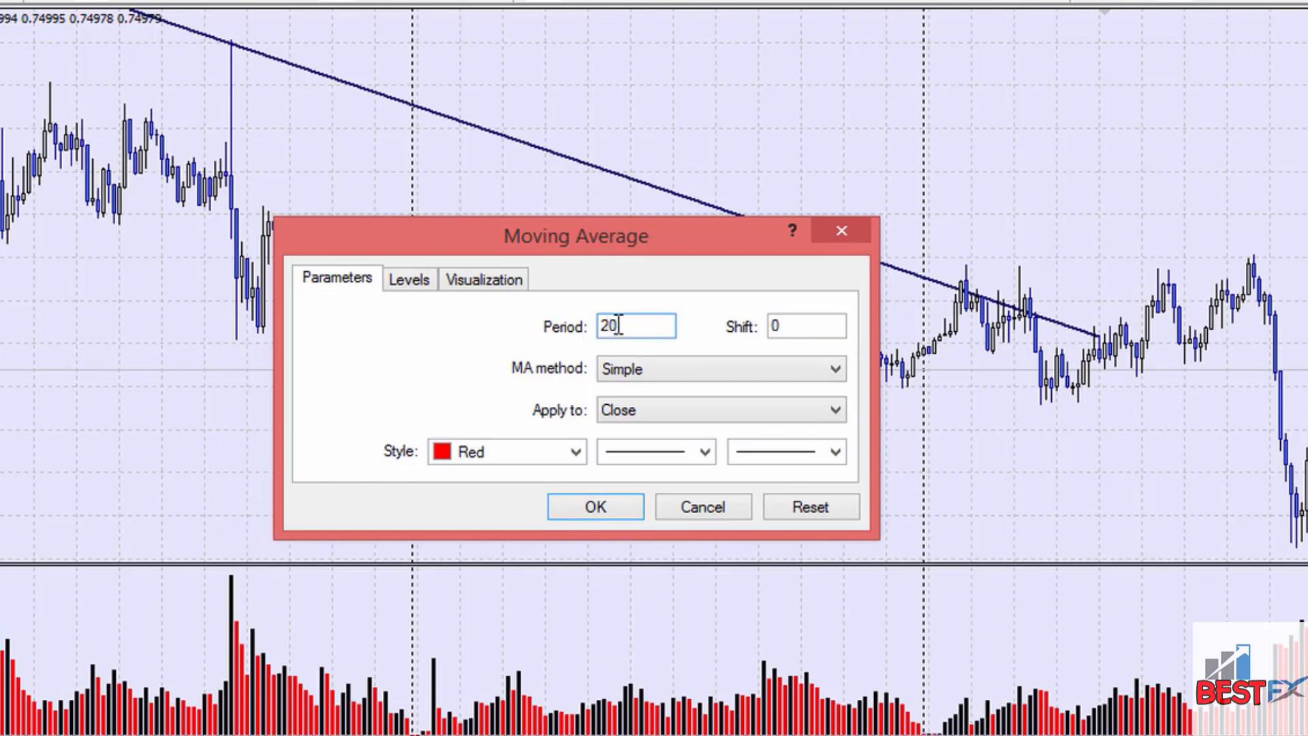
{"action": "left_click", "coordinate": [576, 452]}
{"action": "left_click", "coordinate": [609, 325]}
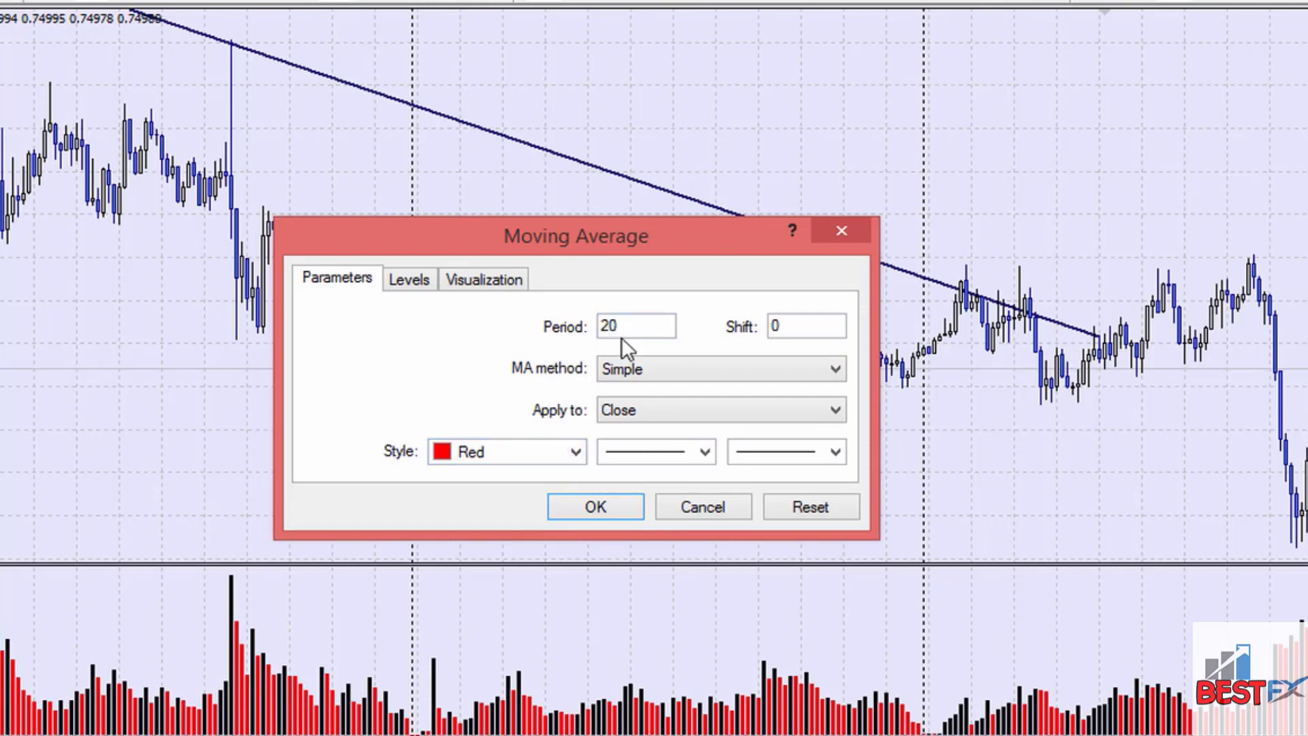
{"action": "left_click", "coordinate": [622, 323]}
{"action": "left_click", "coordinate": [566, 450]}
{"action": "key", "text": "Return"}
{"action": "left_click", "coordinate": [409, 4]}
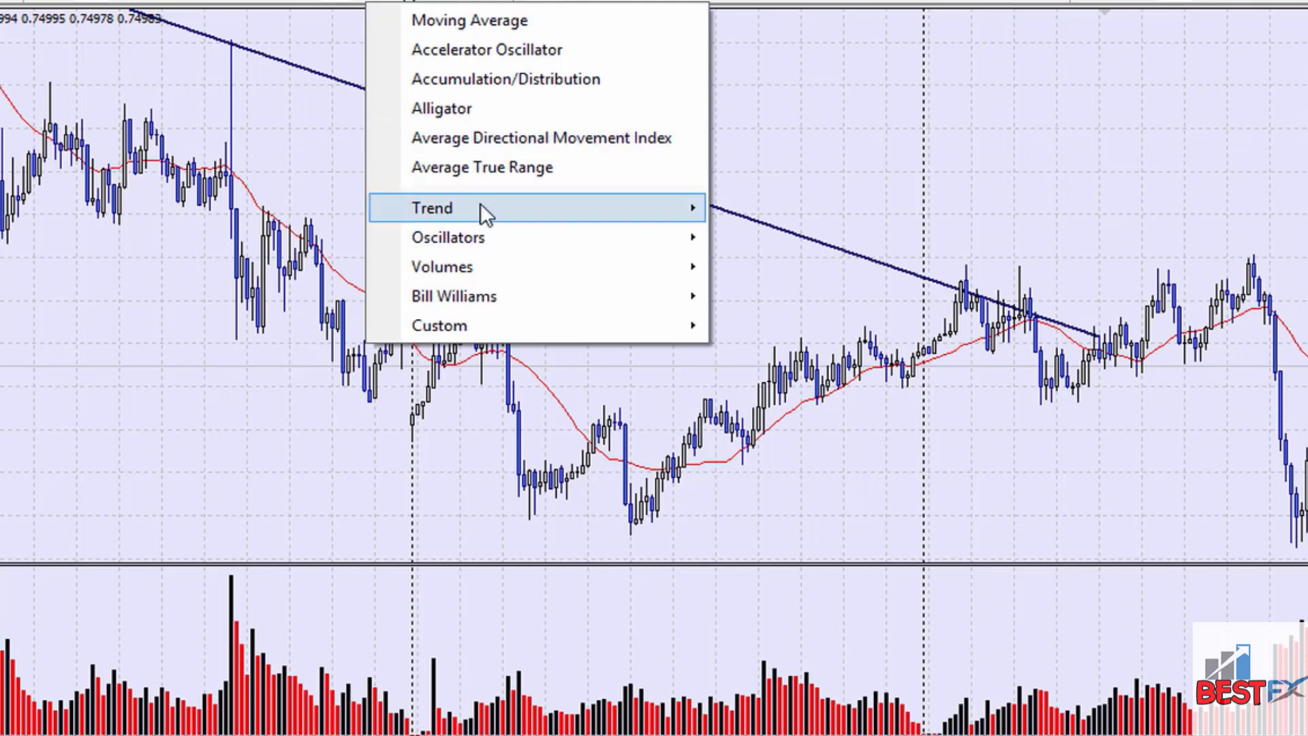
- Add a second Moving Average with period changed from 20 to 10 and colour Black
{"action": "mouse_move", "coordinate": [584, 211]}
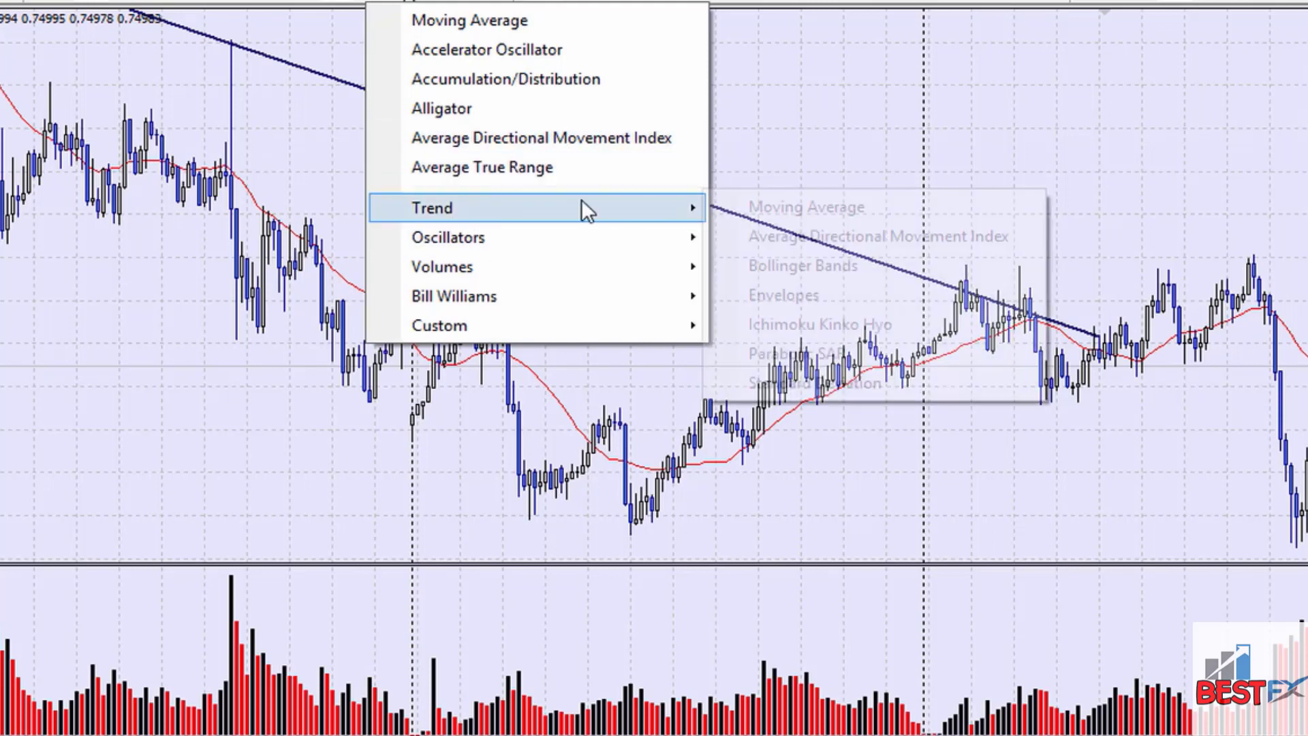
{"action": "left_click", "coordinate": [766, 207]}
{"action": "left_click", "coordinate": [644, 323]}
{"action": "key", "text": "Left"}
{"action": "key", "text": "BackSpace"}
{"action": "type", "text": "1"}
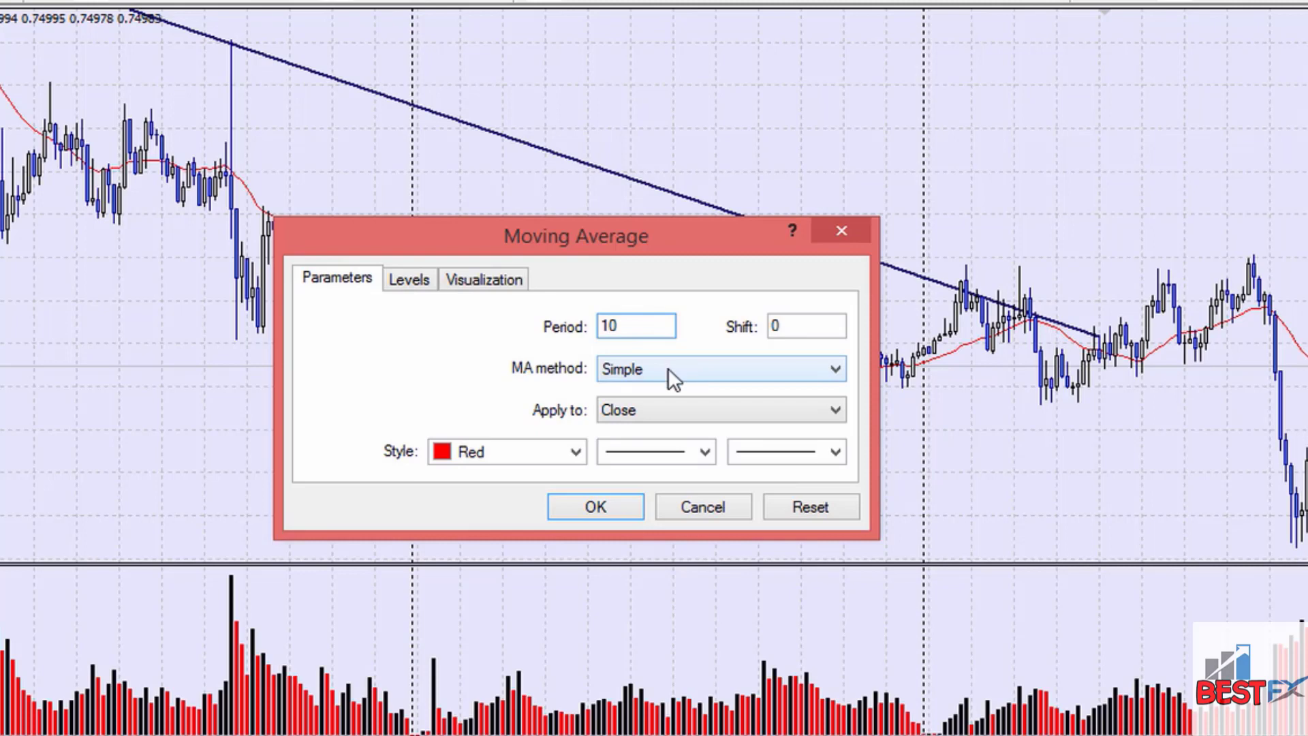
{"action": "left_click", "coordinate": [577, 451]}
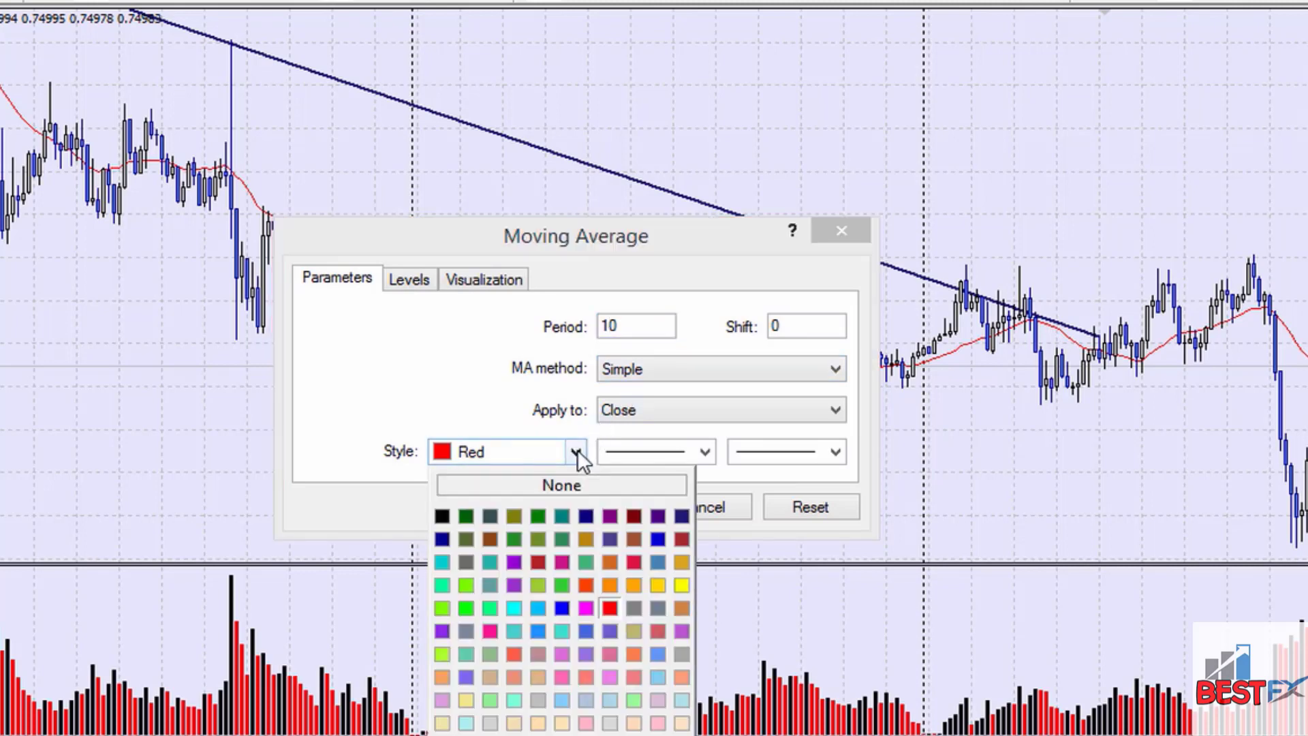
{"action": "left_click", "coordinate": [440, 516]}
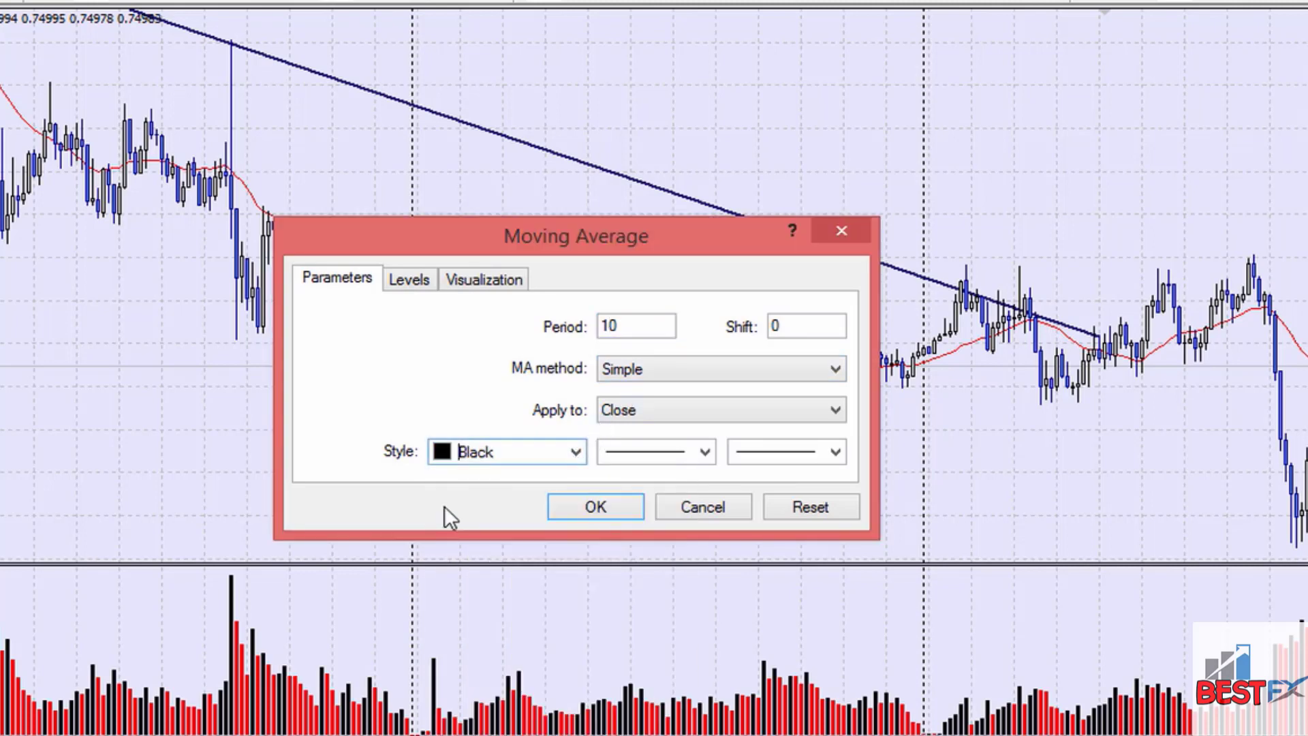
{"action": "left_click", "coordinate": [587, 509]}
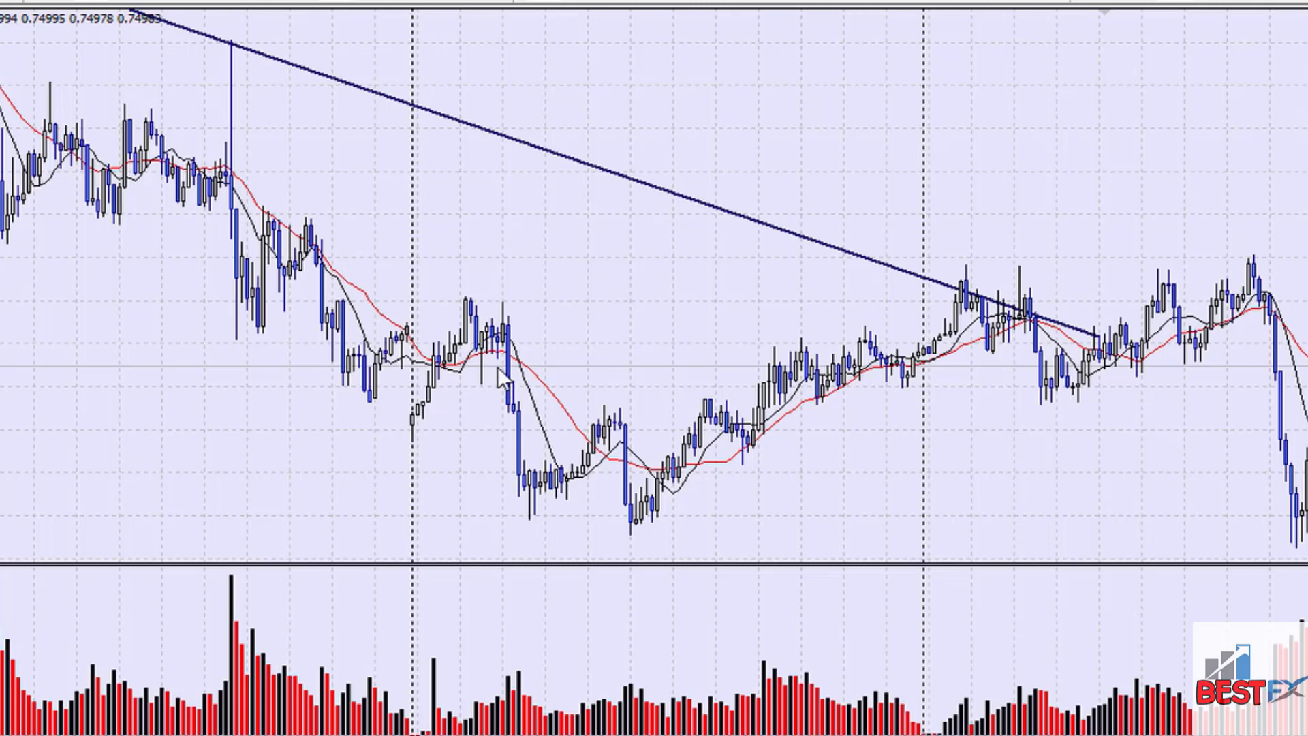
- Pan back to older bars, then slightly forward, where the trendline meets lower swing highs
{"action": "left_click_drag", "start_coordinate": [228, 213], "coordinate": [685, 225]}
{"action": "left_click_drag", "start_coordinate": [387, 236], "coordinate": [665, 279]}
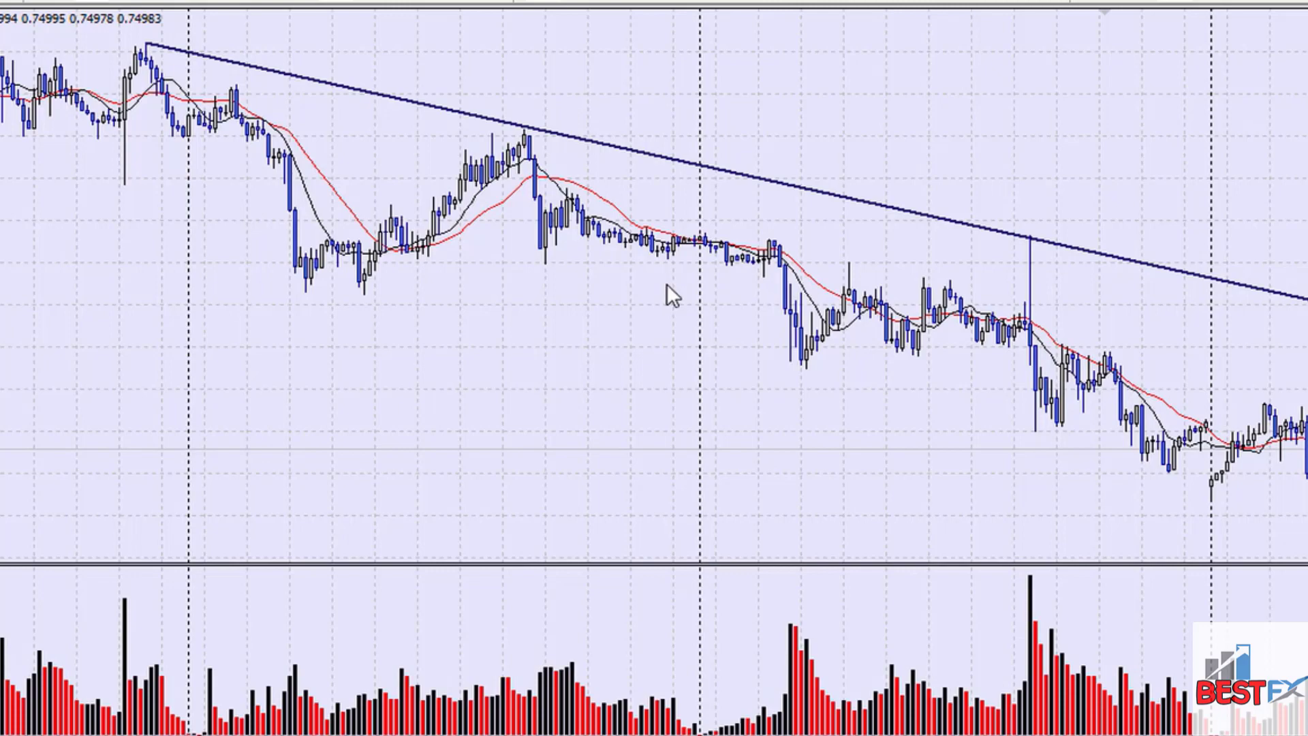
{"action": "left_click_drag", "start_coordinate": [644, 289], "coordinate": [578, 299]}
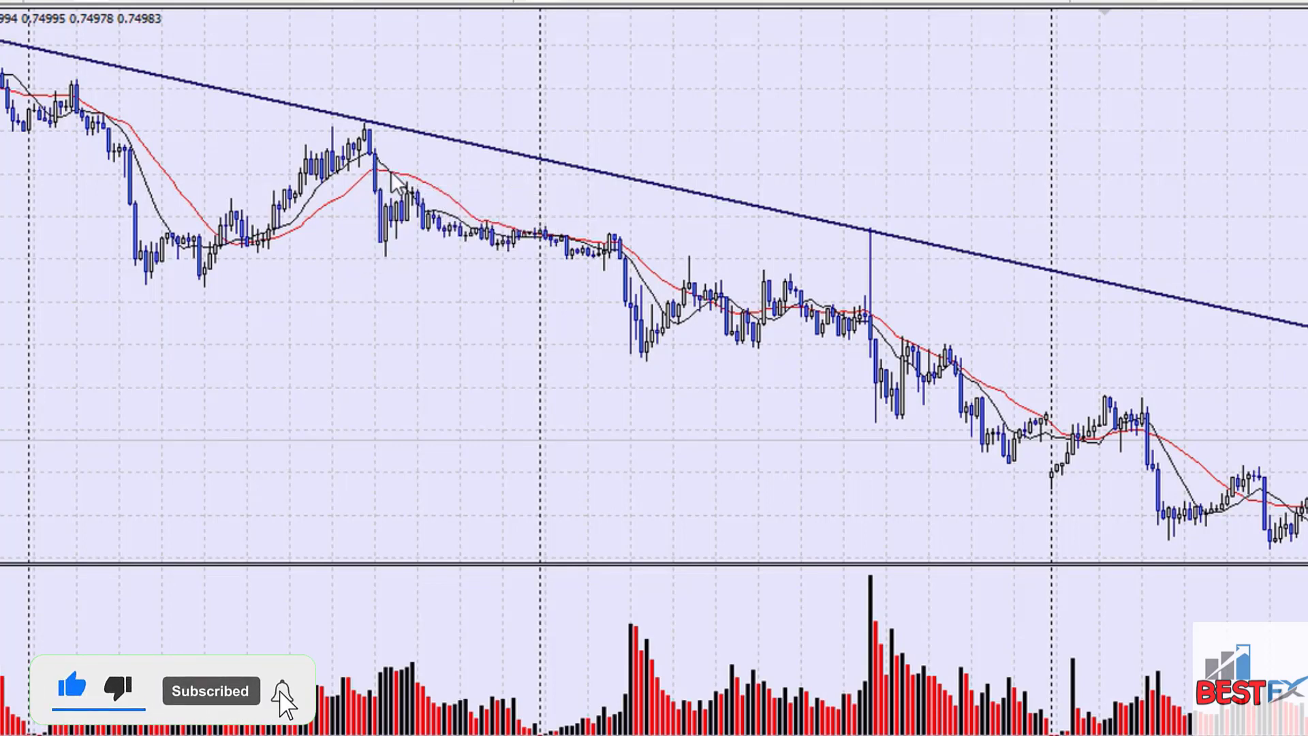
- Measure bars and price from the swing high with the crosshair, then scroll to older bars
{"action": "left_click", "coordinate": [579, 2]}
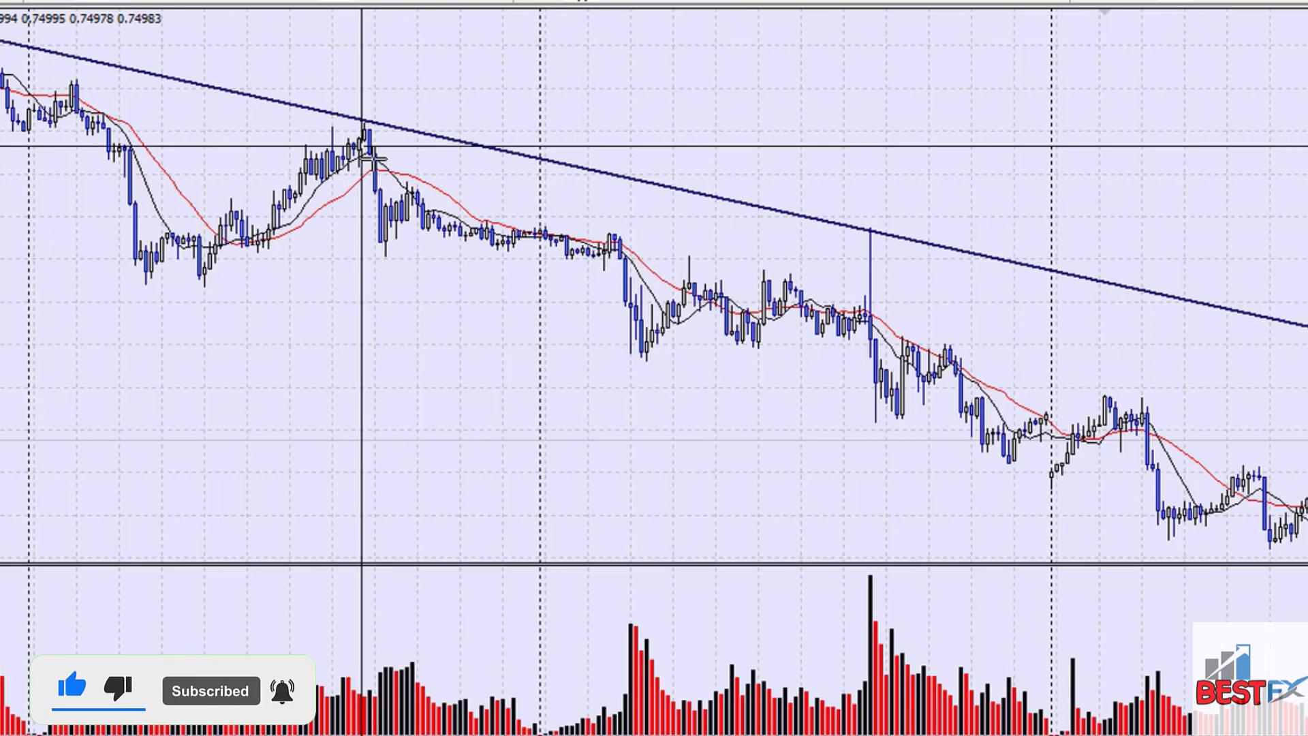
{"action": "left_click_drag", "start_coordinate": [397, 167], "coordinate": [1231, 545]}
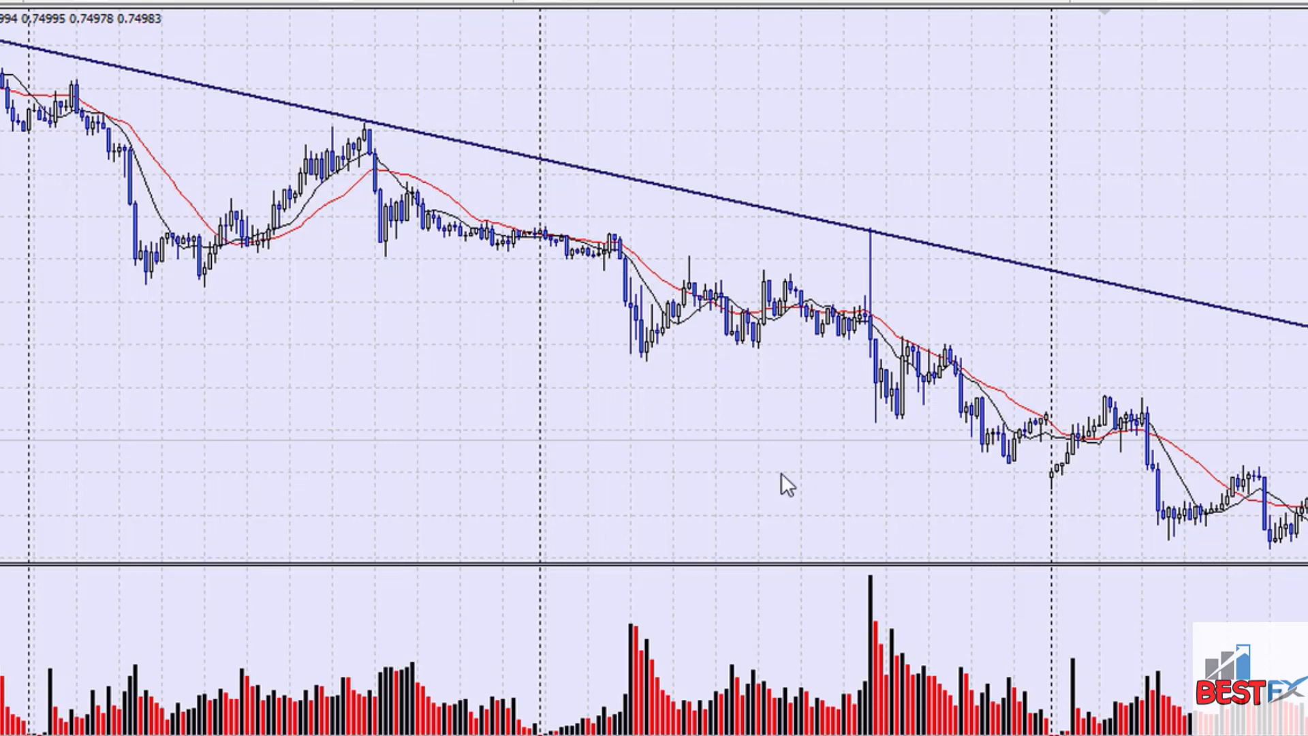
{"action": "scroll", "coordinate": [757, 468], "scroll_direction": "down", "scroll_amount": 5}
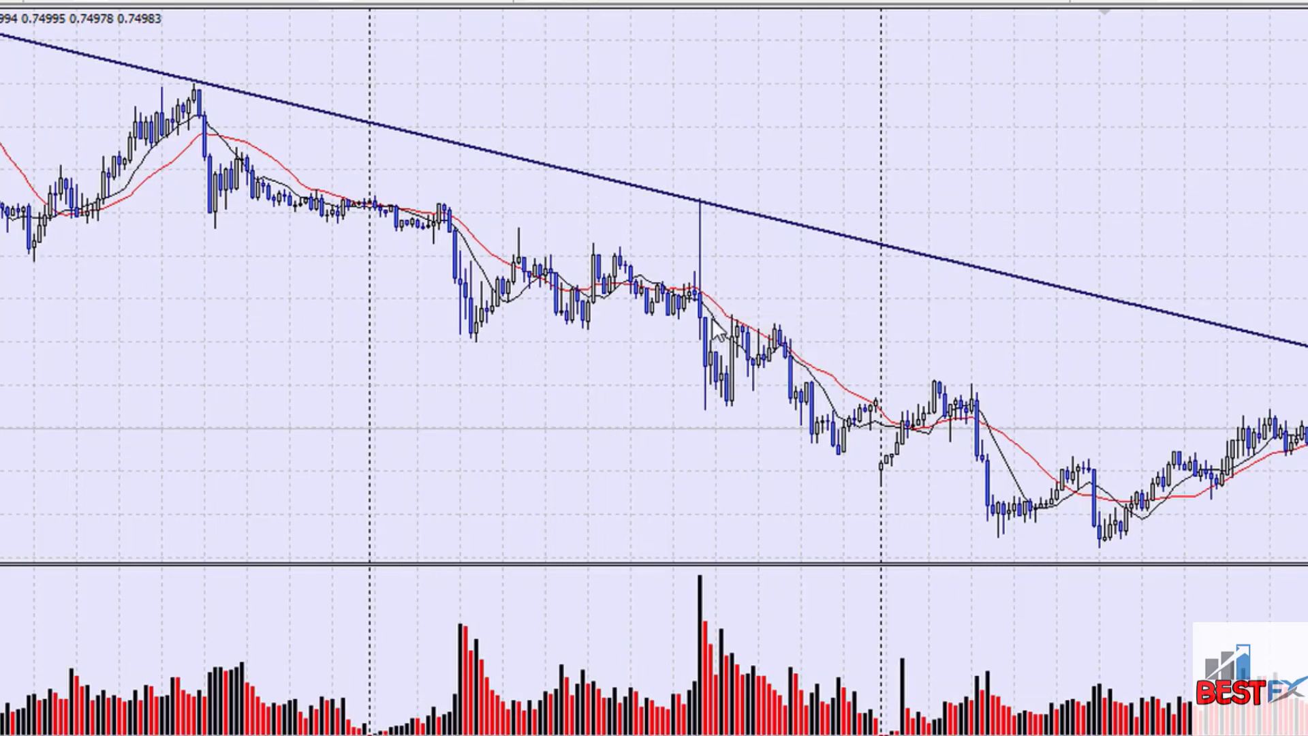
{"action": "scroll", "coordinate": [570, 357], "scroll_direction": "up", "scroll_amount": 10}
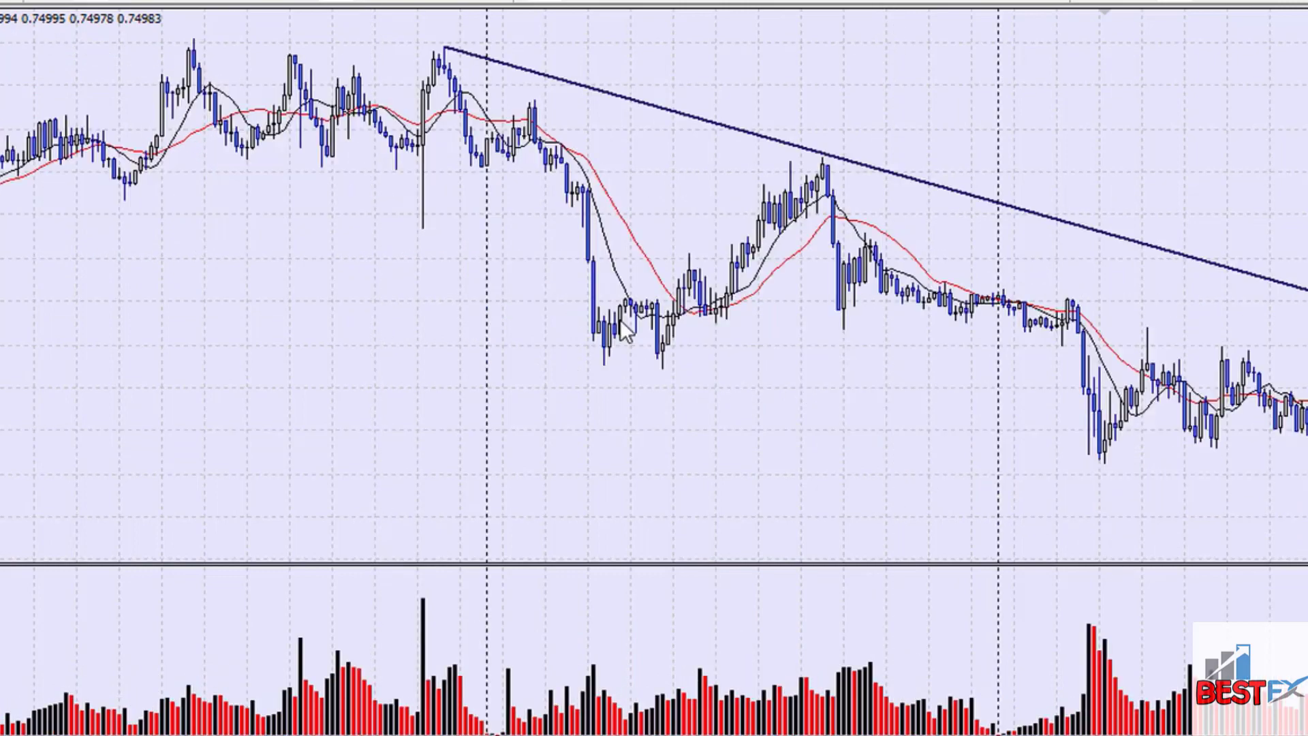
{"action": "scroll", "coordinate": [701, 401], "scroll_direction": "down", "scroll_amount": 3}
{"action": "scroll", "coordinate": [709, 402], "scroll_direction": "up", "scroll_amount": 4}
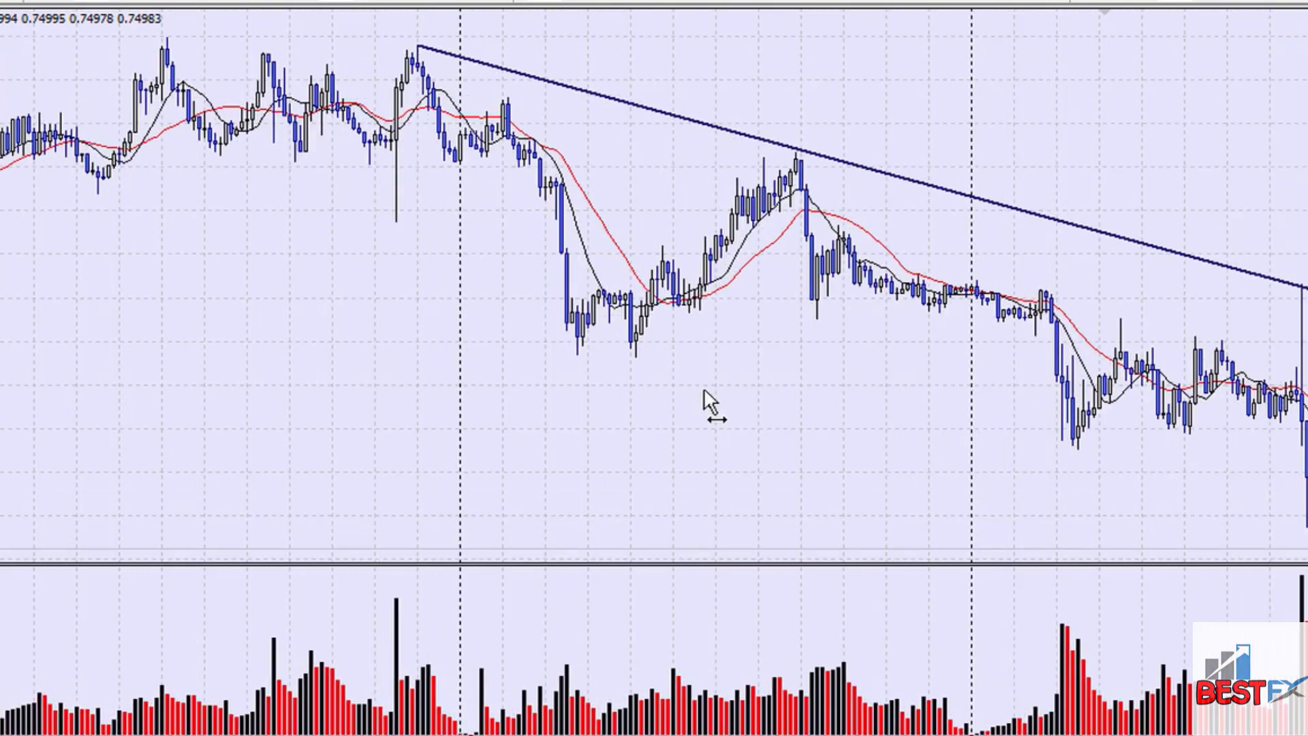
{"action": "scroll", "coordinate": [716, 396], "scroll_direction": "up", "scroll_amount": 1}
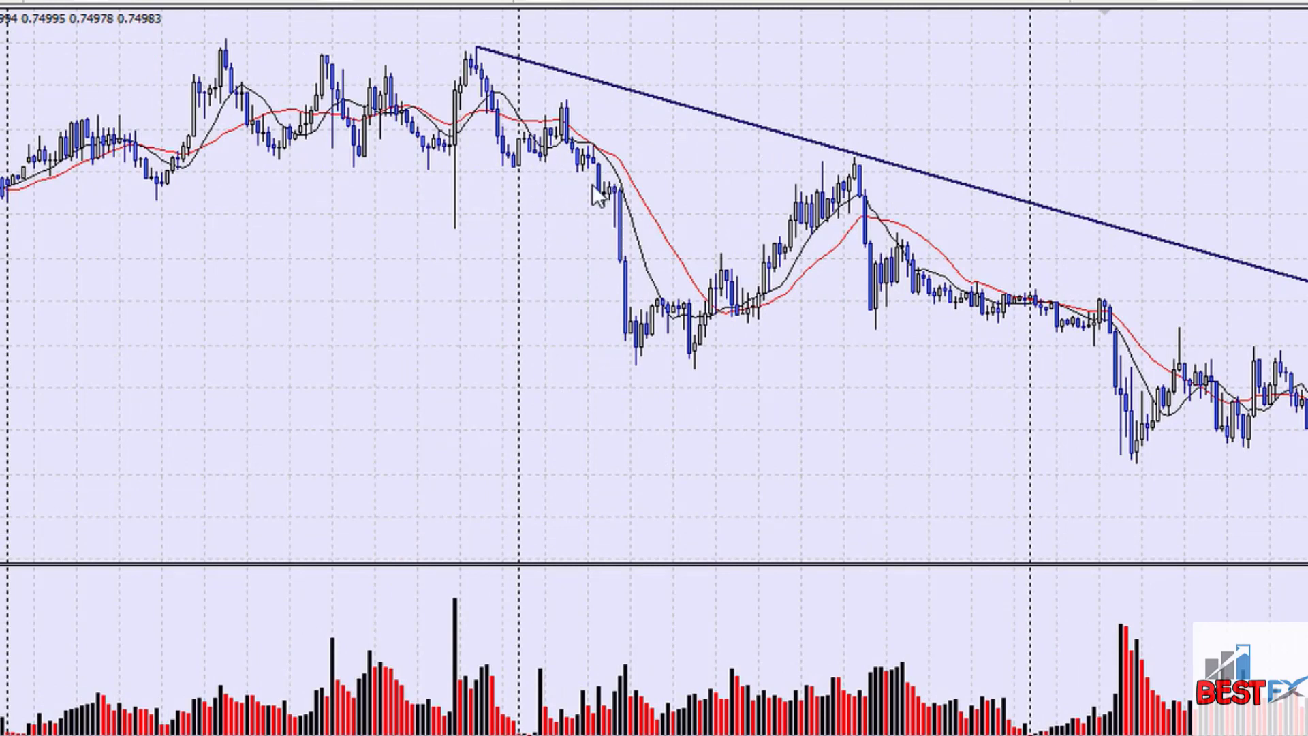
{"action": "mouse_move", "coordinate": [604, 155]}
{"action": "scroll", "coordinate": [511, 291], "scroll_direction": "down", "scroll_amount": 6}
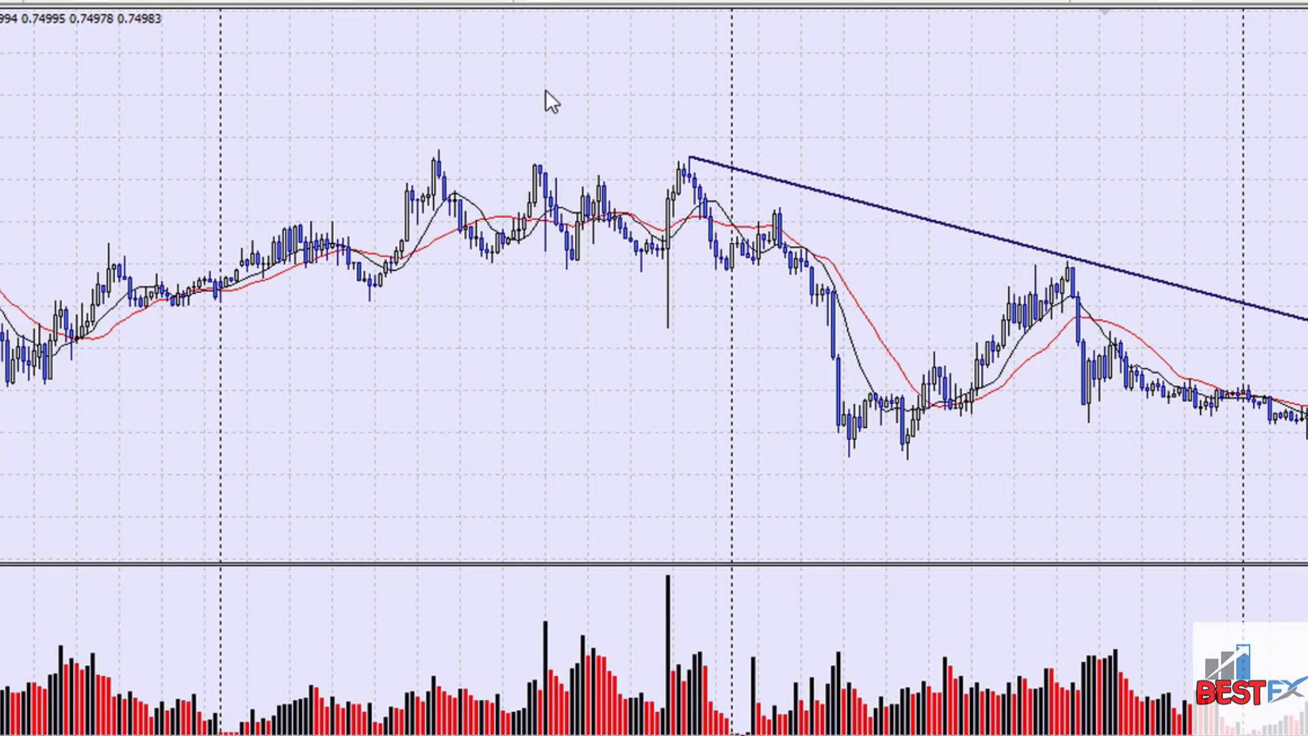
- Draw trial trendlines along the bottom and top of the sideways price range
{"action": "mouse_move", "coordinate": [198, 287]}
{"action": "left_mouse_down"}
{"action": "mouse_move", "coordinate": [811, 266]}
{"action": "mouse_move", "coordinate": [775, 264]}
{"action": "left_mouse_up"}
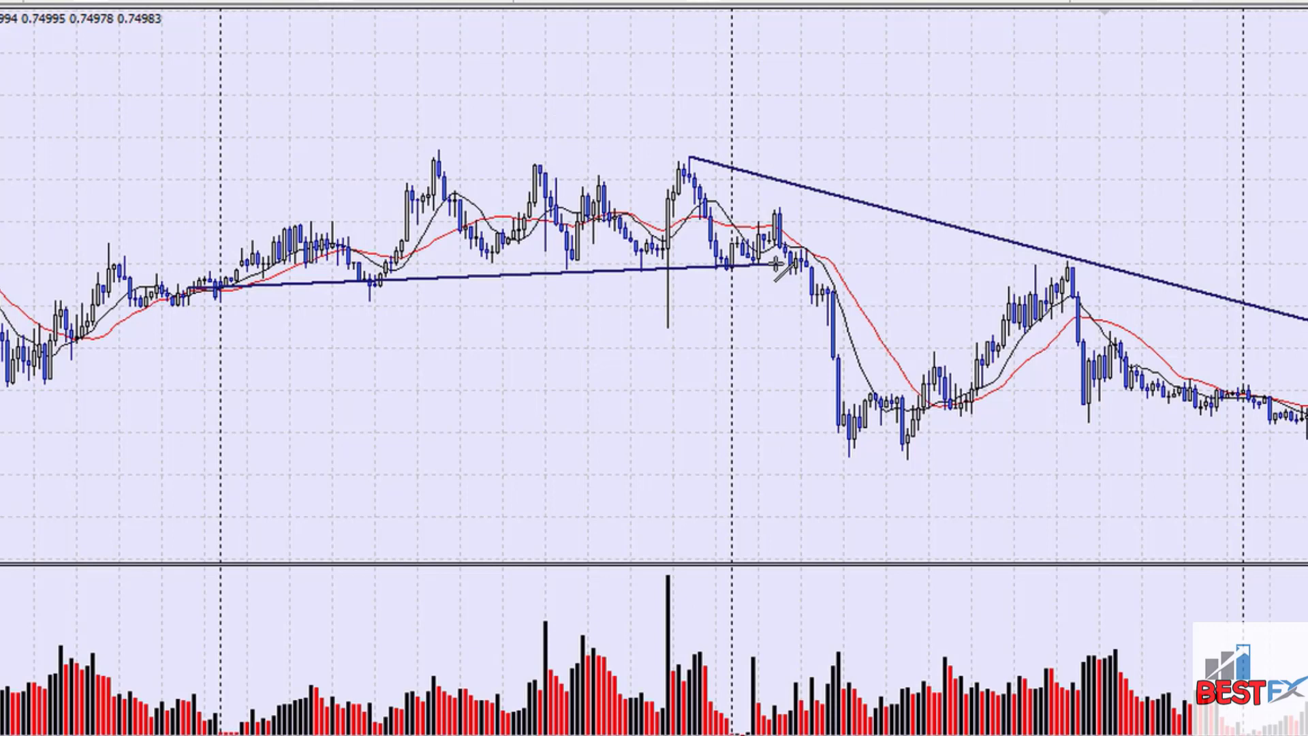
{"action": "left_click", "coordinate": [720, 2]}
{"action": "left_click_drag", "start_coordinate": [212, 180], "coordinate": [466, 163]}
{"action": "left_click_drag", "start_coordinate": [603, 167], "coordinate": [780, 171]}
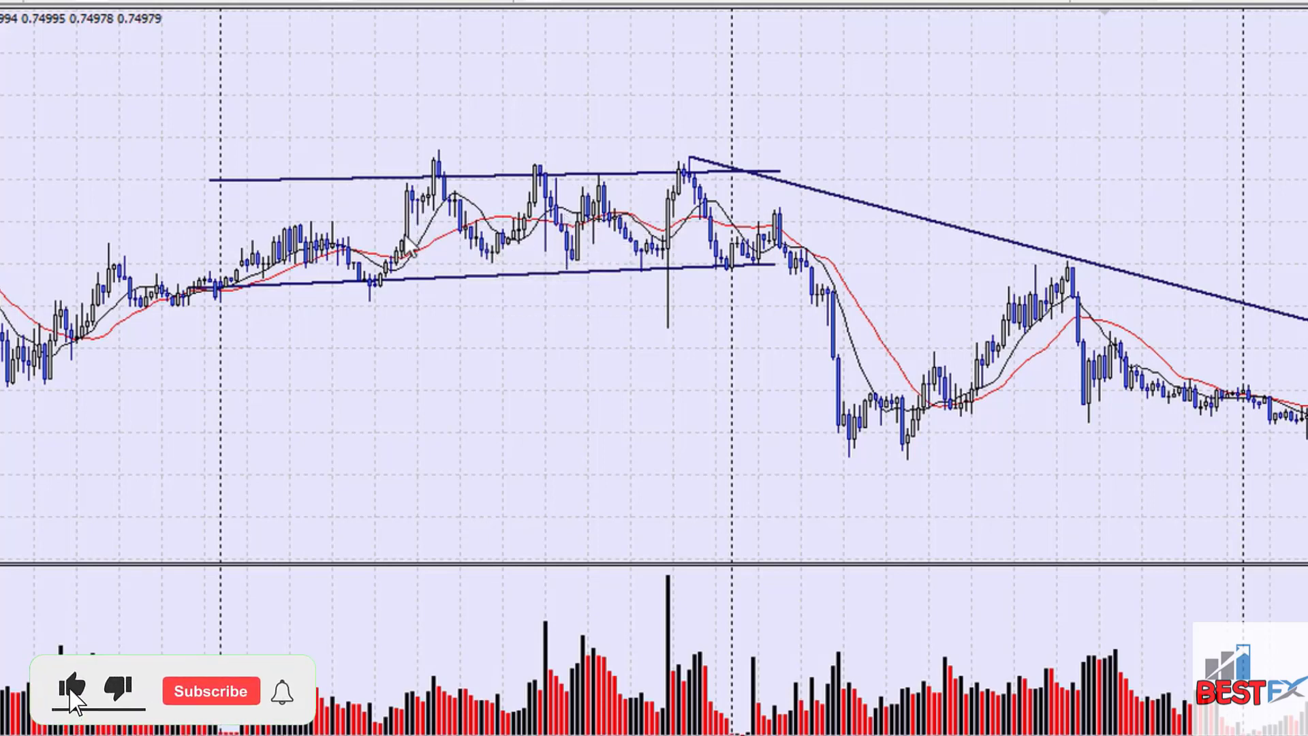
- Delete both selected channel lines with Delete All Selected and pan to older bars
{"action": "double_click", "coordinate": [448, 274]}
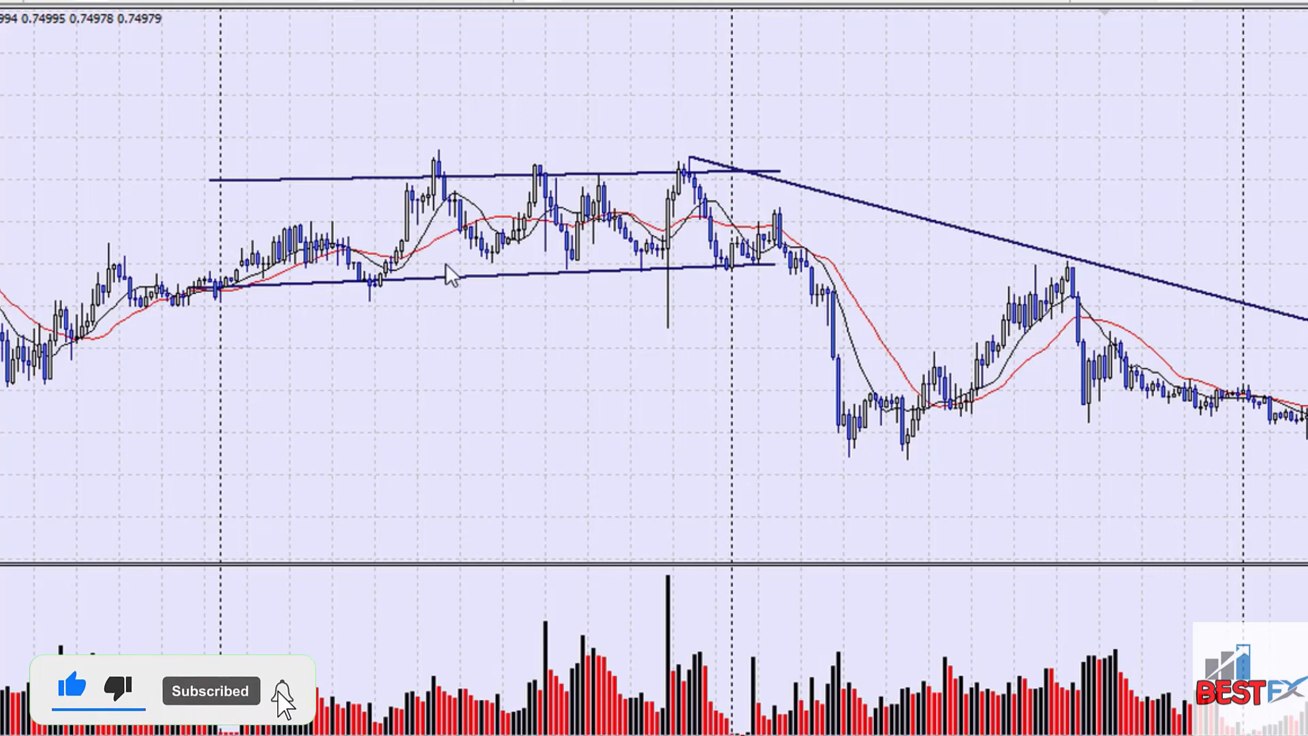
{"action": "double_click", "coordinate": [366, 179]}
{"action": "right_click", "coordinate": [366, 181]}
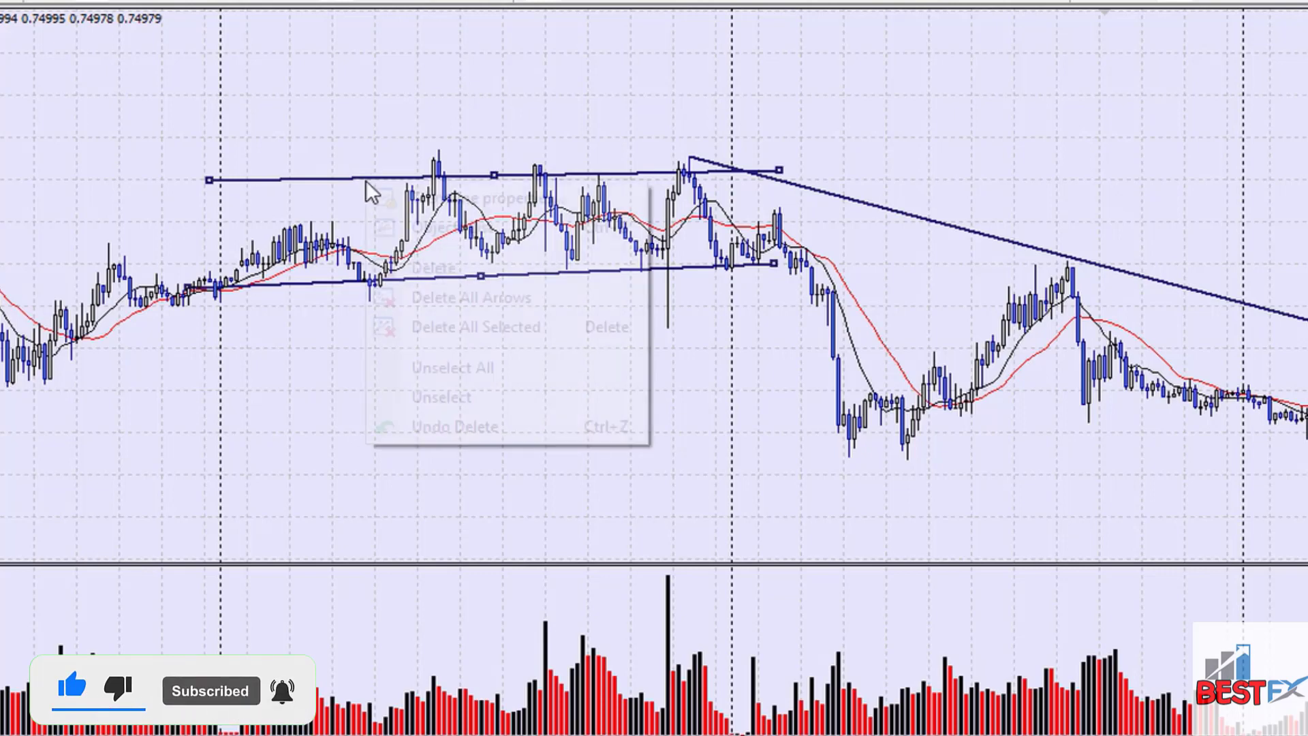
{"action": "left_click", "coordinate": [465, 321]}
{"action": "scroll", "coordinate": [453, 225], "scroll_direction": "up", "scroll_amount": 10}
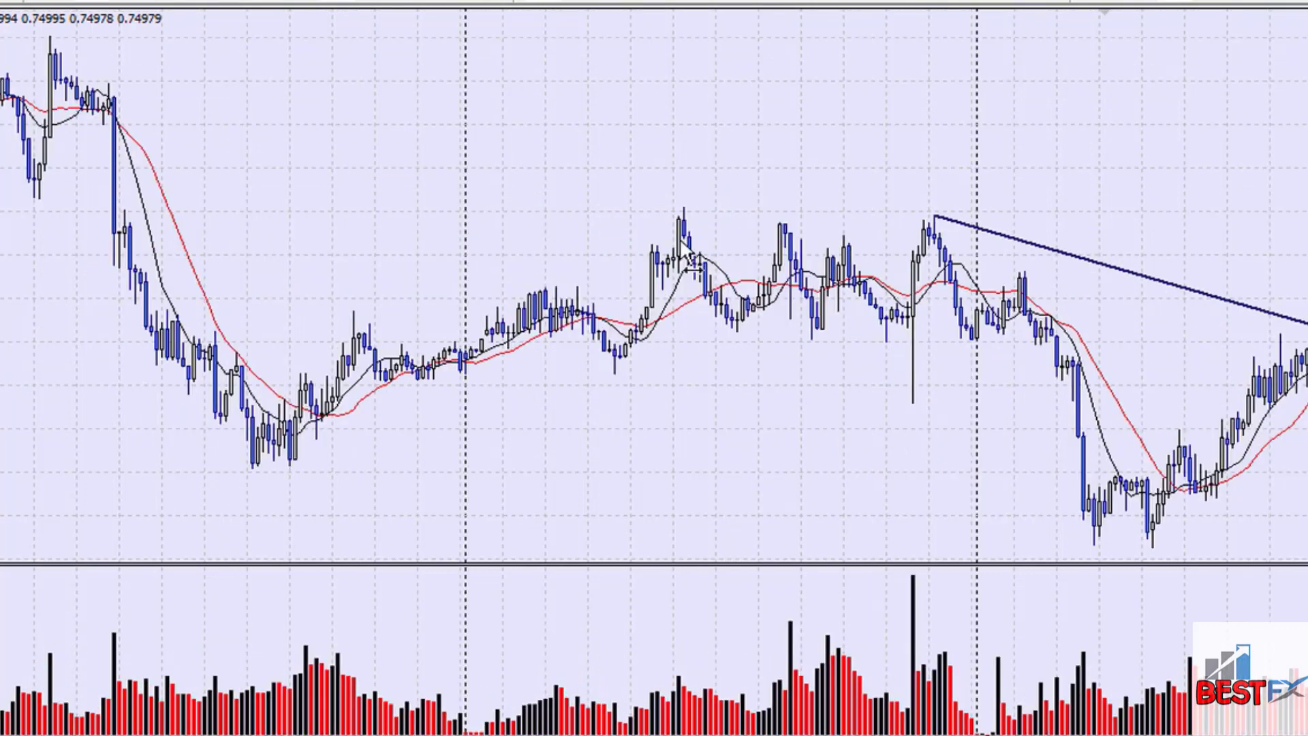
{"action": "scroll", "coordinate": [612, 204], "scroll_direction": "up", "scroll_amount": 5}
{"action": "left_click_drag", "start_coordinate": [439, 196], "coordinate": [695, 303]}
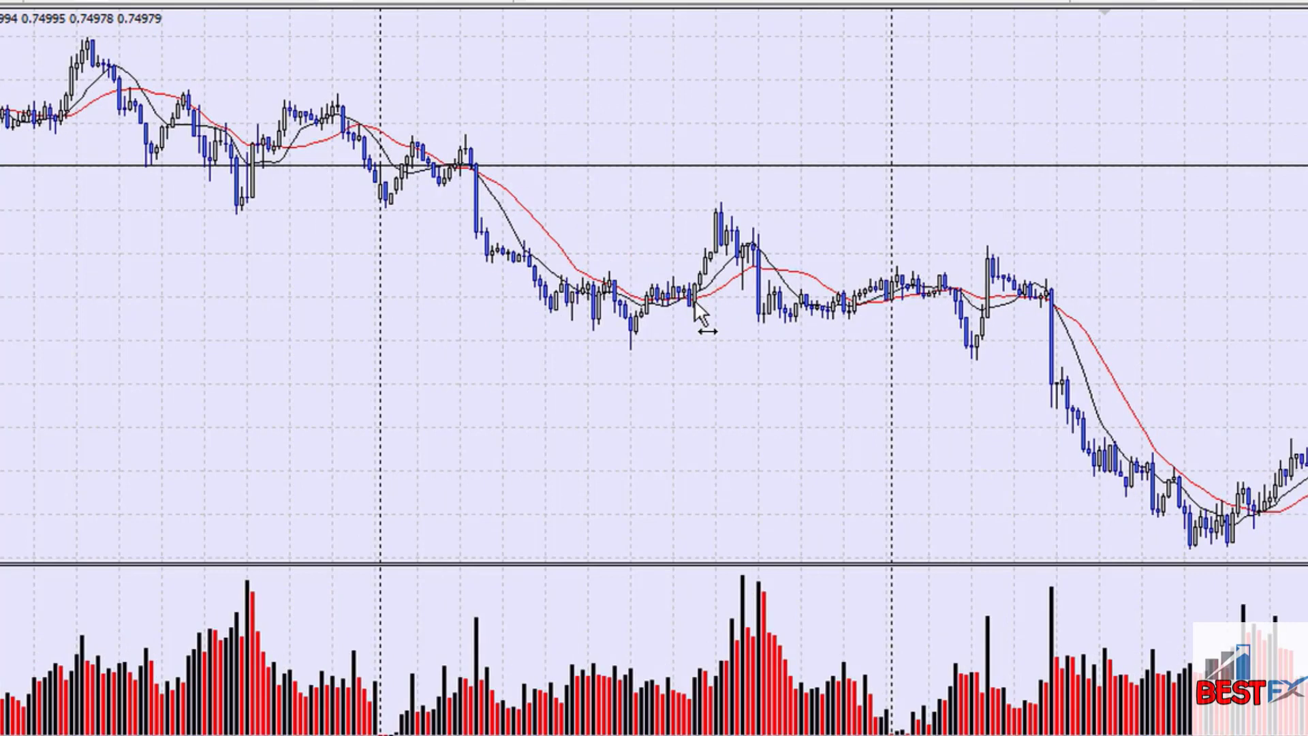
- Draw a descending trendline from the upper-left high across later highs, then measure with crosshair
{"action": "left_click", "coordinate": [709, 2]}
{"action": "left_click_drag", "start_coordinate": [81, 35], "coordinate": [1307, 313]}
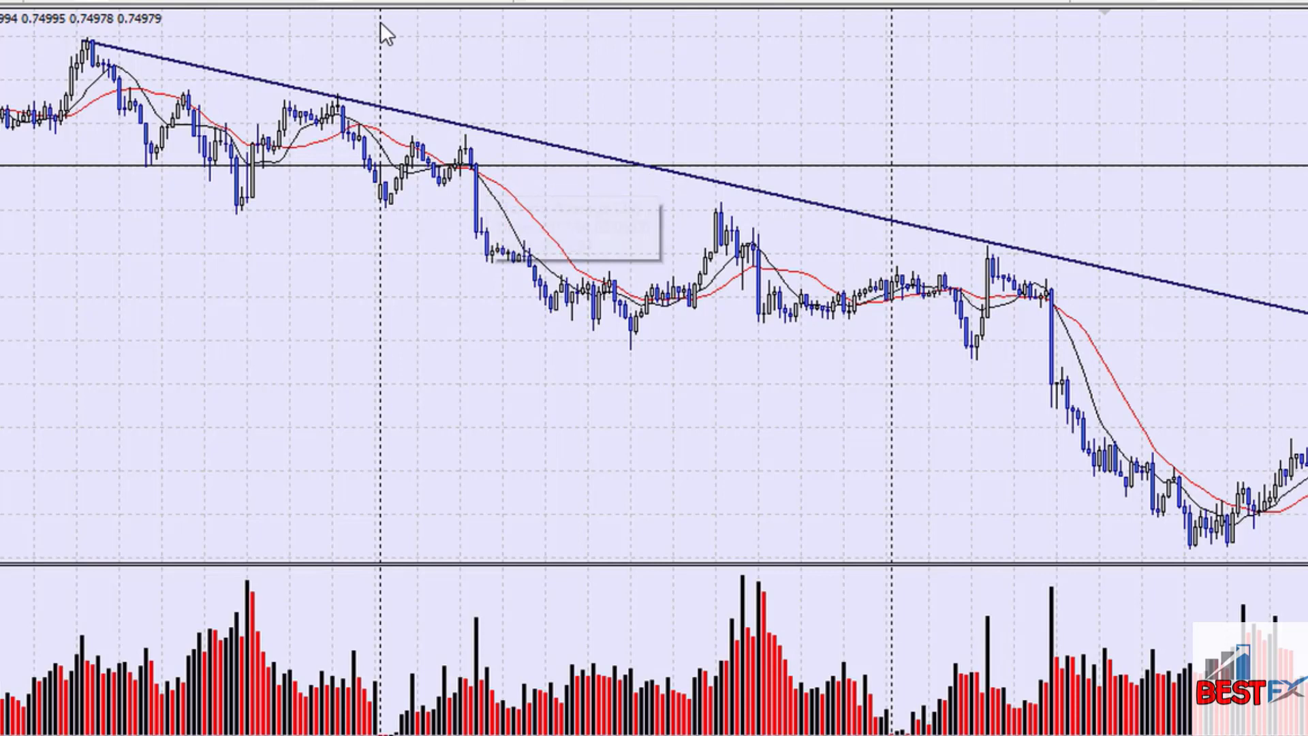
{"action": "key", "text": "ctrl+f"}
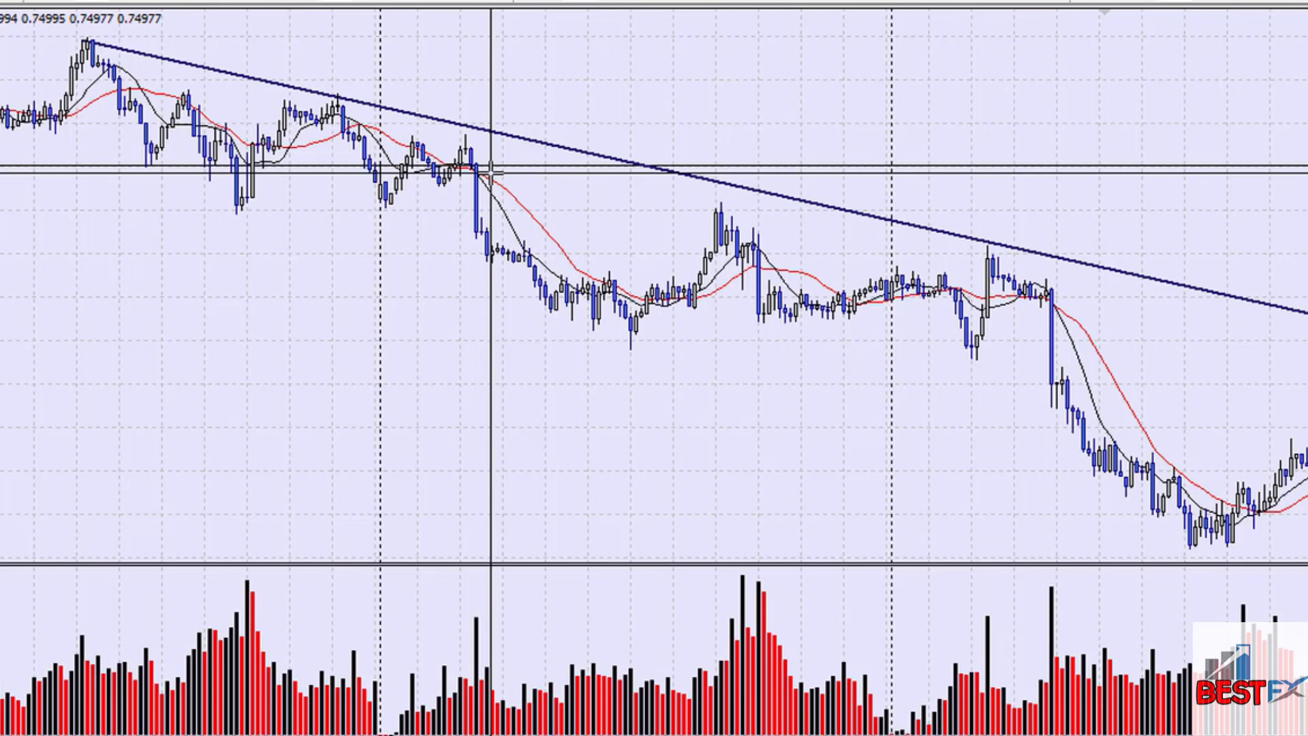
{"action": "left_click_drag", "start_coordinate": [482, 167], "coordinate": [876, 447]}
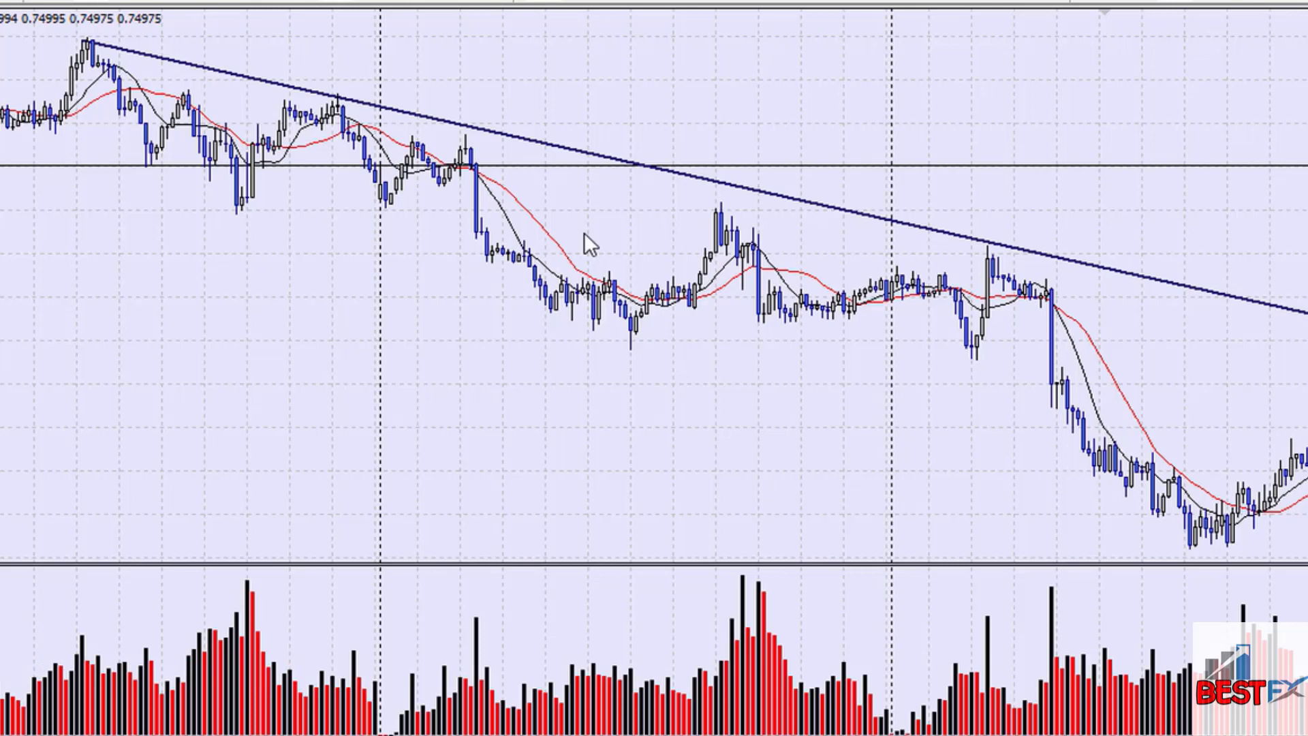
- Delete the existing trendline after panning it into view
{"action": "mouse_move", "coordinate": [697, 369]}
{"action": "left_click_drag", "start_coordinate": [697, 373], "coordinate": [621, 333]}
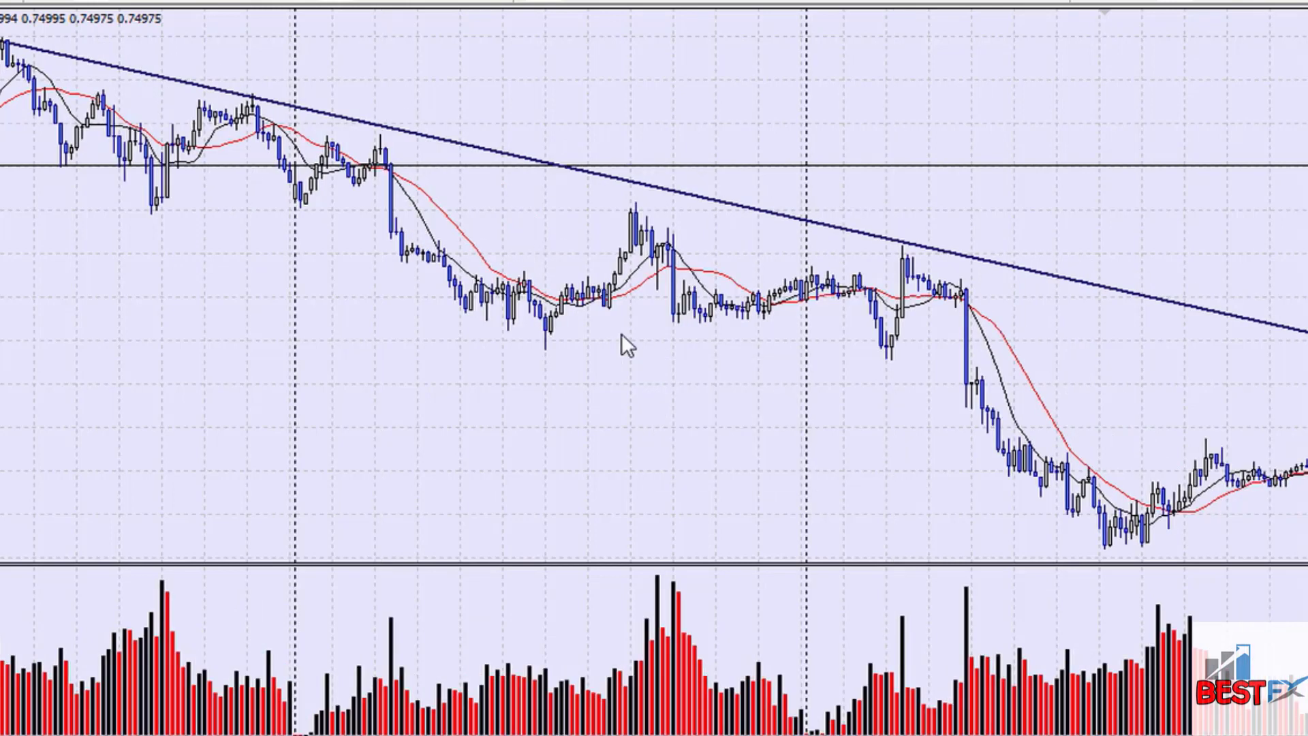
{"action": "double_click", "coordinate": [1057, 273]}
{"action": "right_click", "coordinate": [1056, 276]}
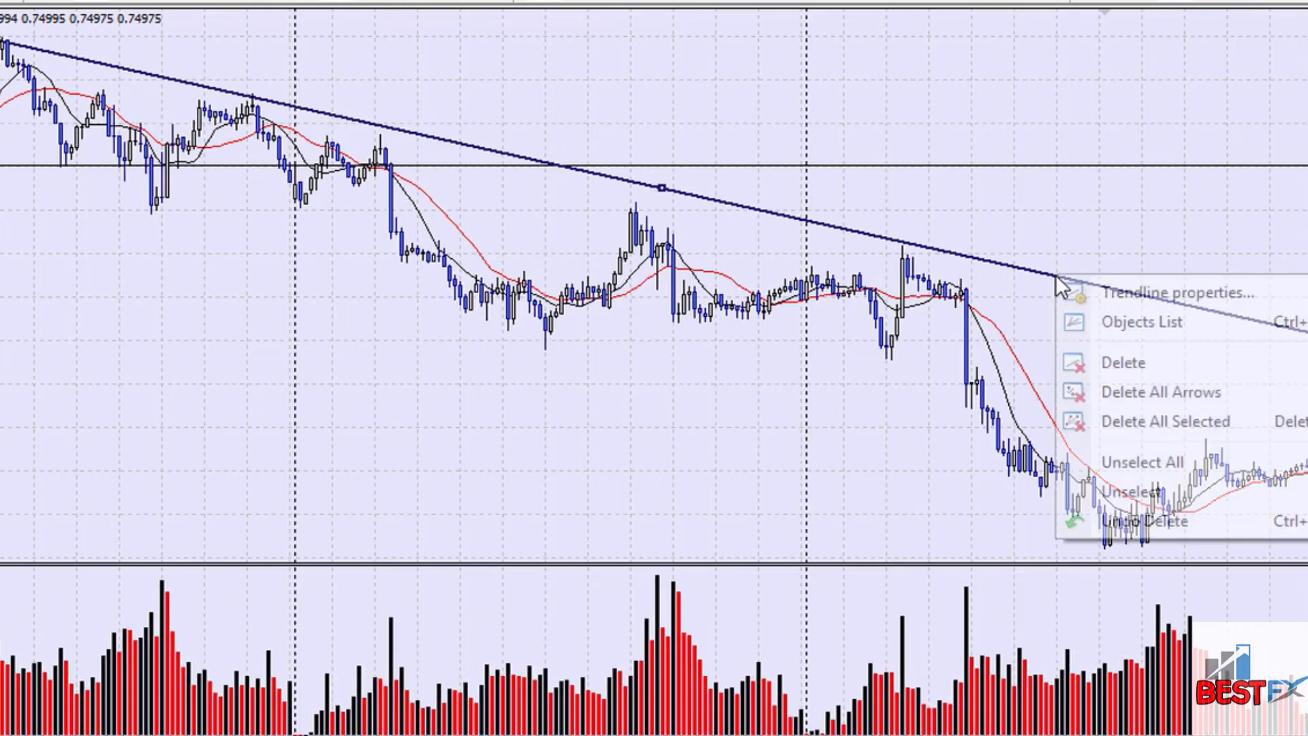
{"action": "left_click", "coordinate": [1155, 357]}
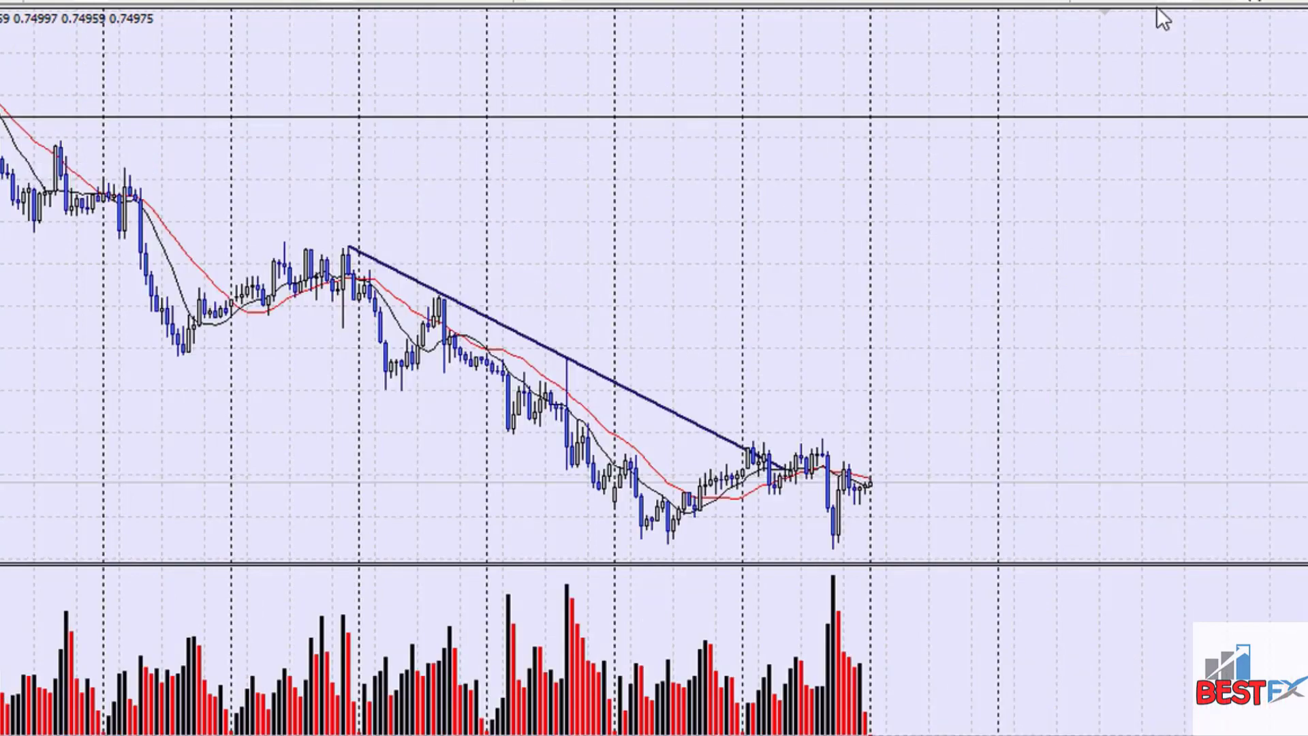
- Draw a long descending trendline from the upper-left peak, snapping its left end onto the high
{"action": "scroll", "coordinate": [914, 219], "scroll_direction": "left", "scroll_amount": 5}
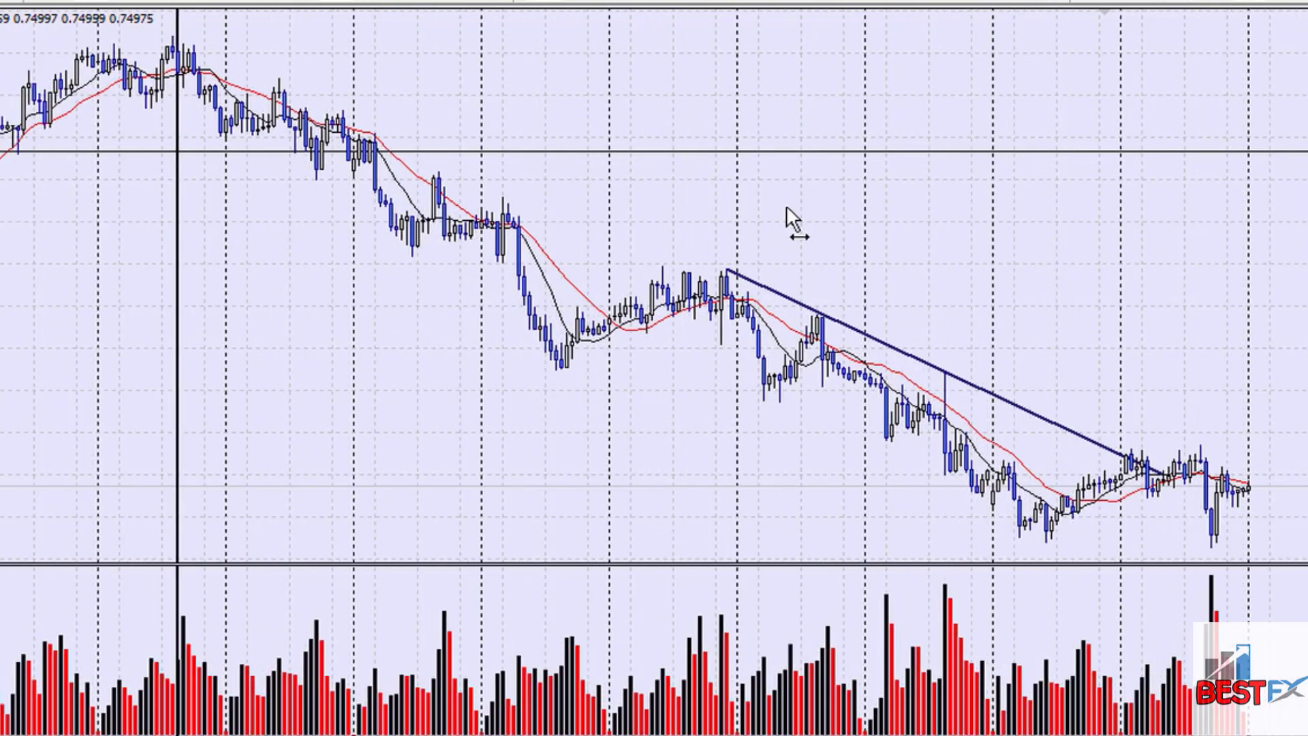
{"action": "left_click", "coordinate": [701, 3]}
{"action": "mouse_move", "coordinate": [170, 37]}
{"action": "left_mouse_down"}
{"action": "mouse_move", "coordinate": [340, 102]}
{"action": "mouse_move", "coordinate": [996, 255]}
{"action": "mouse_move", "coordinate": [1206, 459]}
{"action": "mouse_move", "coordinate": [1298, 489]}
{"action": "mouse_move", "coordinate": [1300, 505]}
{"action": "mouse_move", "coordinate": [1307, 428]}
{"action": "left_mouse_up"}
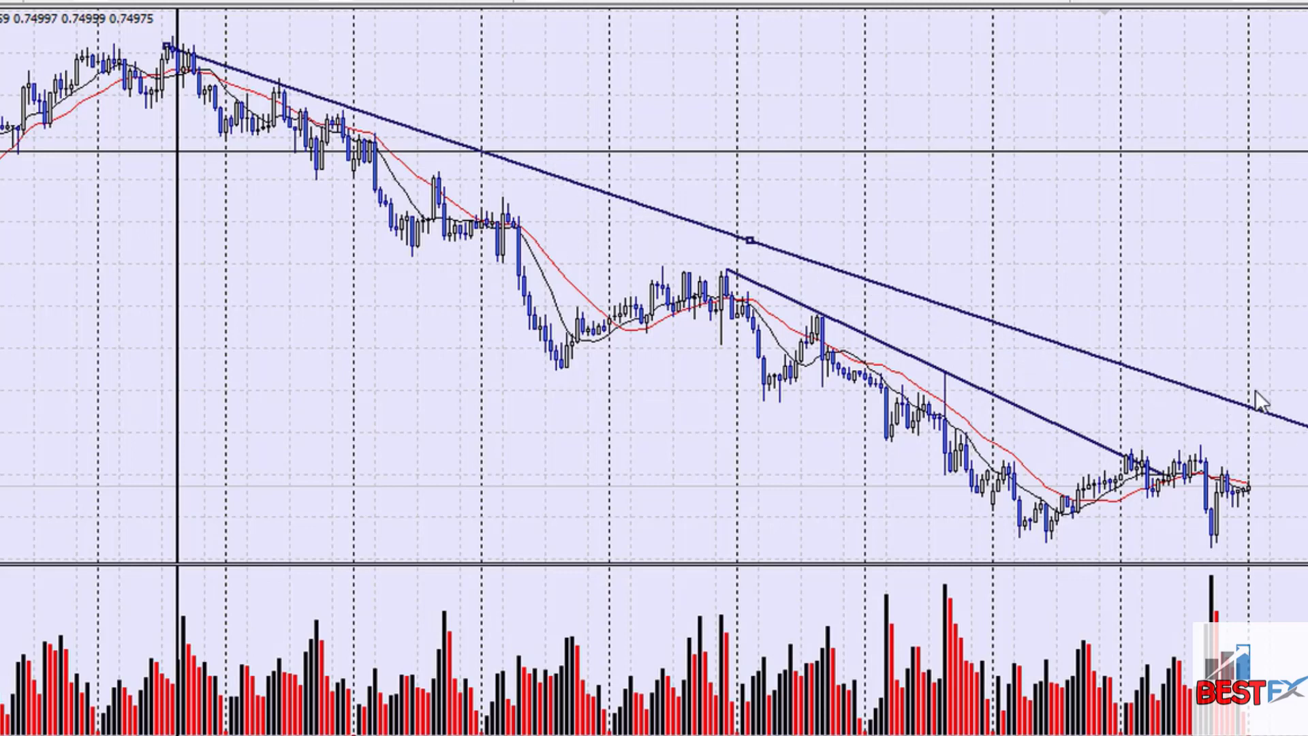
{"action": "left_click_drag", "start_coordinate": [167, 45], "coordinate": [173, 36]}
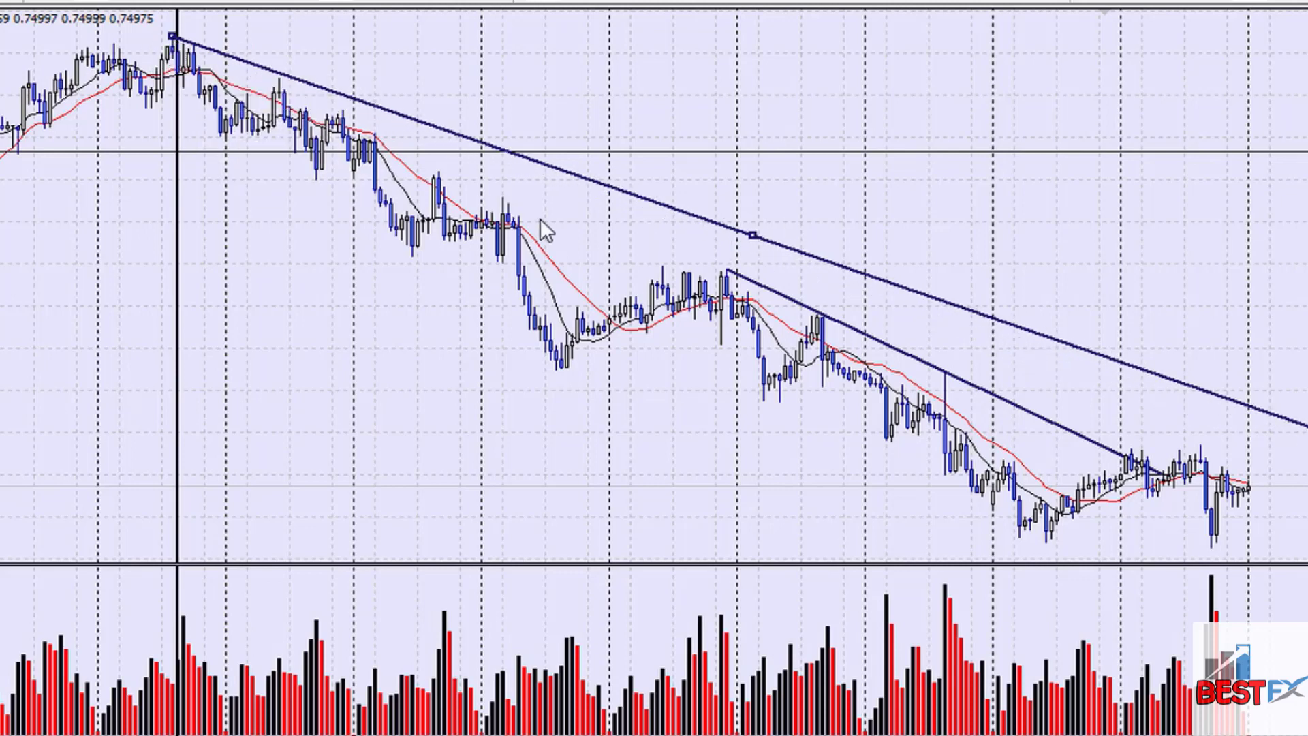
{"action": "middle_click", "coordinate": [273, 105]}
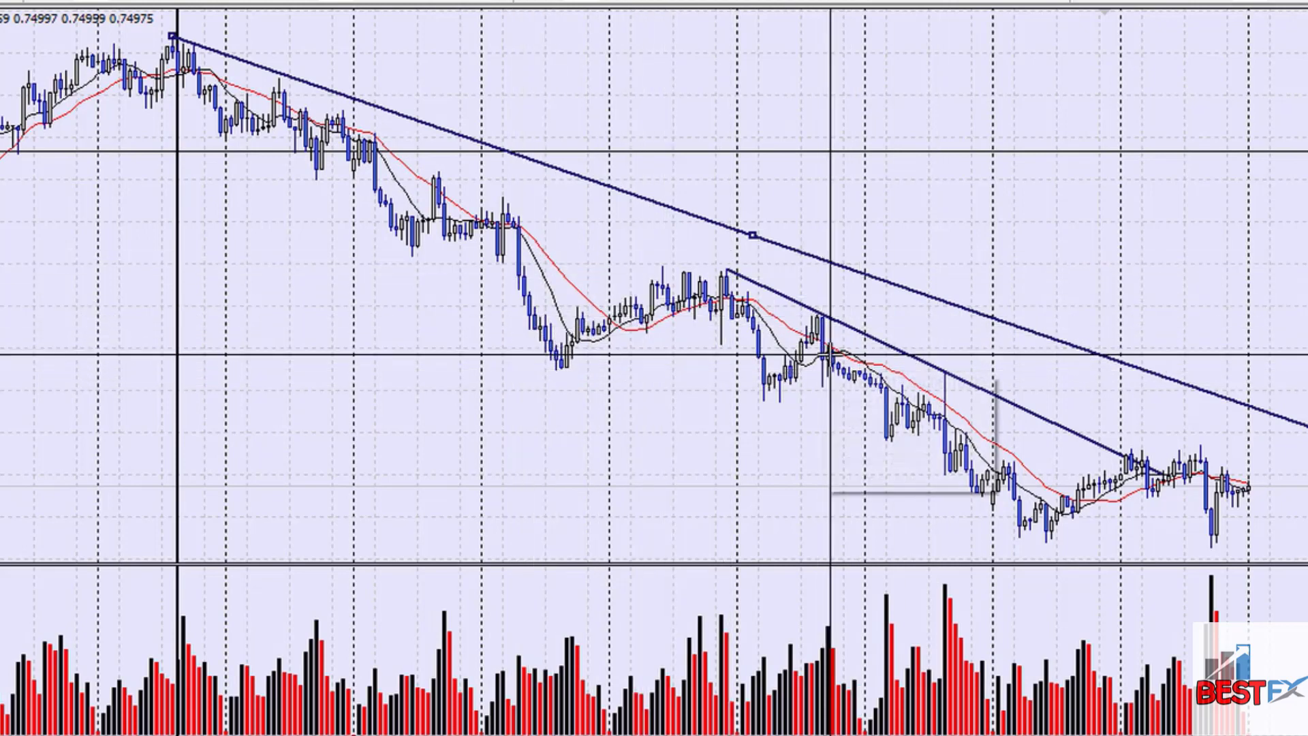
{"action": "mouse_move", "coordinate": [833, 353]}
{"action": "key", "text": "Escape"}
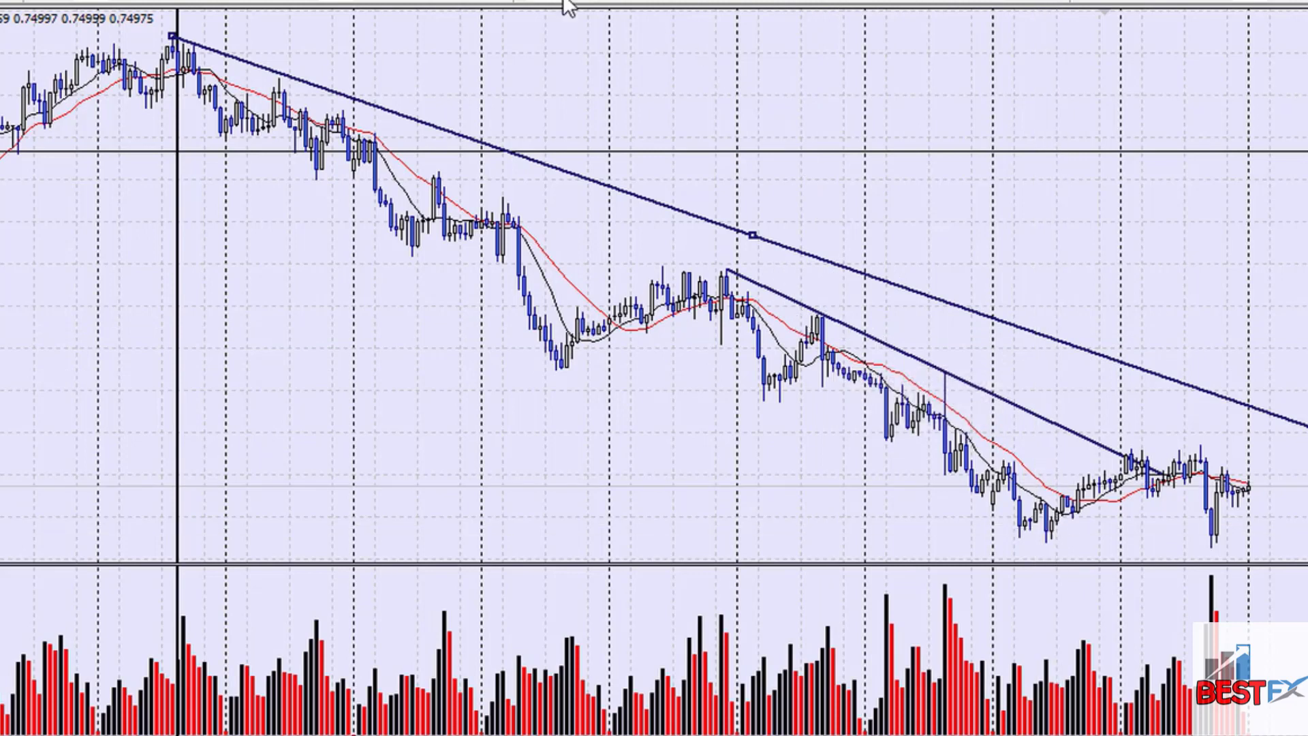
{"action": "middle_click", "coordinate": [409, 88]}
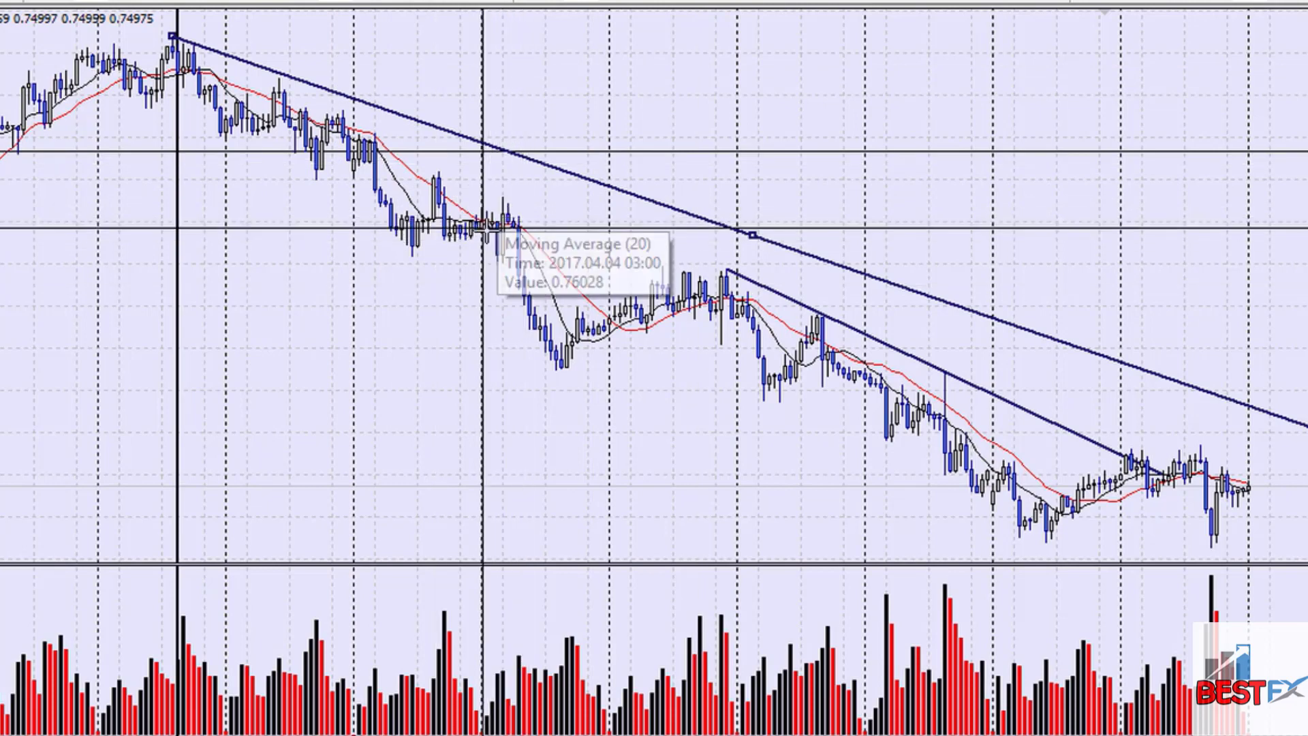
{"action": "mouse_move", "coordinate": [491, 226]}
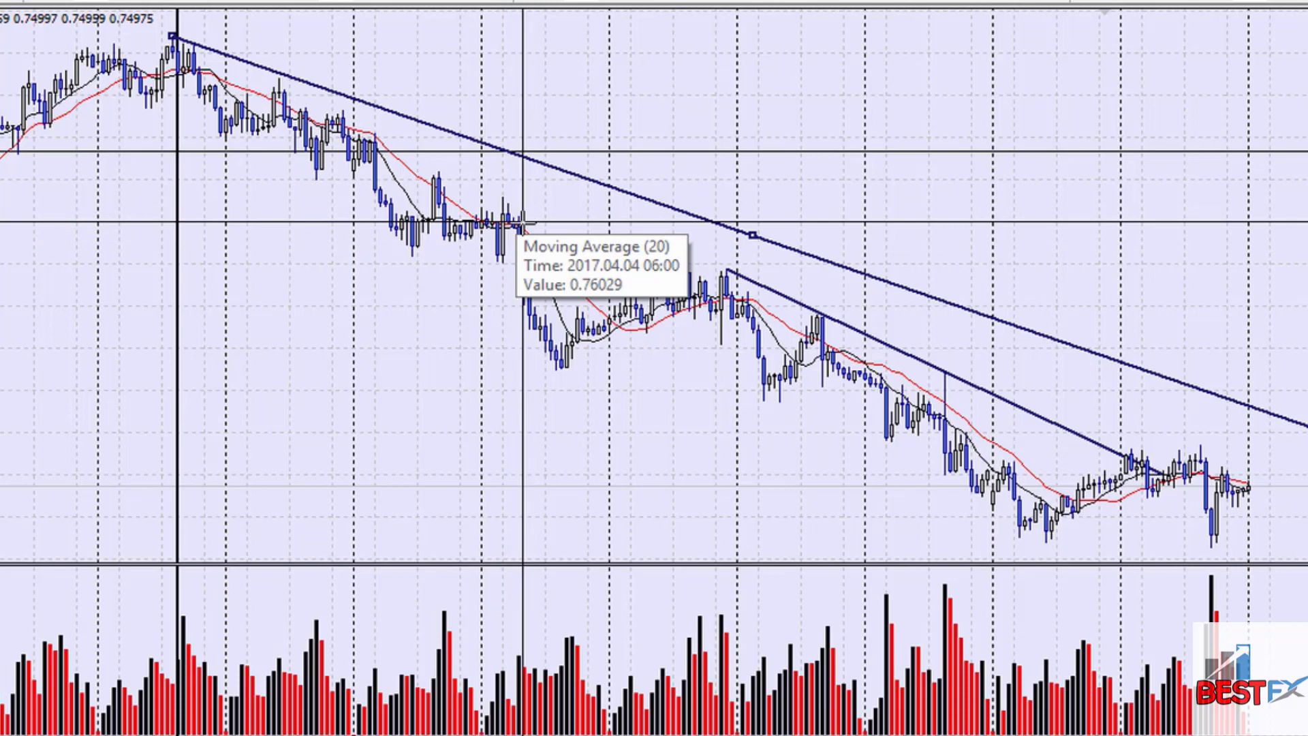
{"action": "mouse_move", "coordinate": [757, 232]}
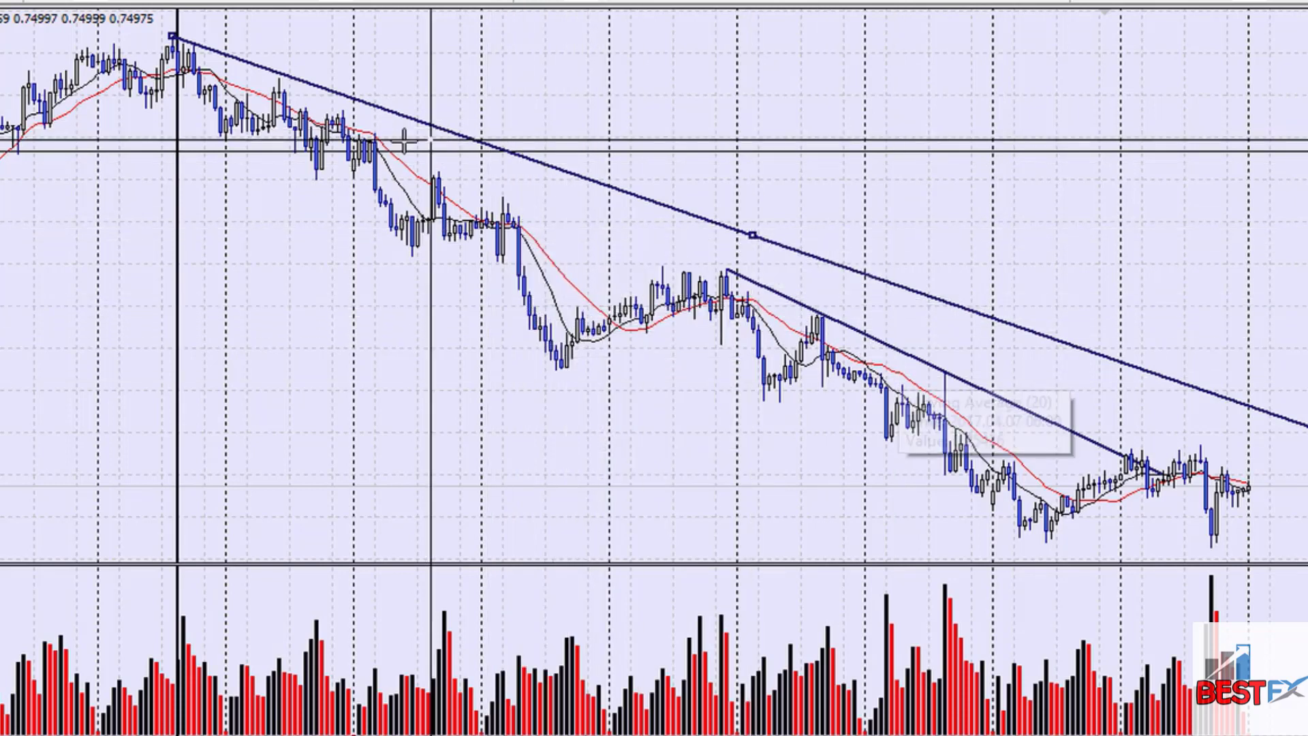
{"action": "mouse_move", "coordinate": [325, 121]}
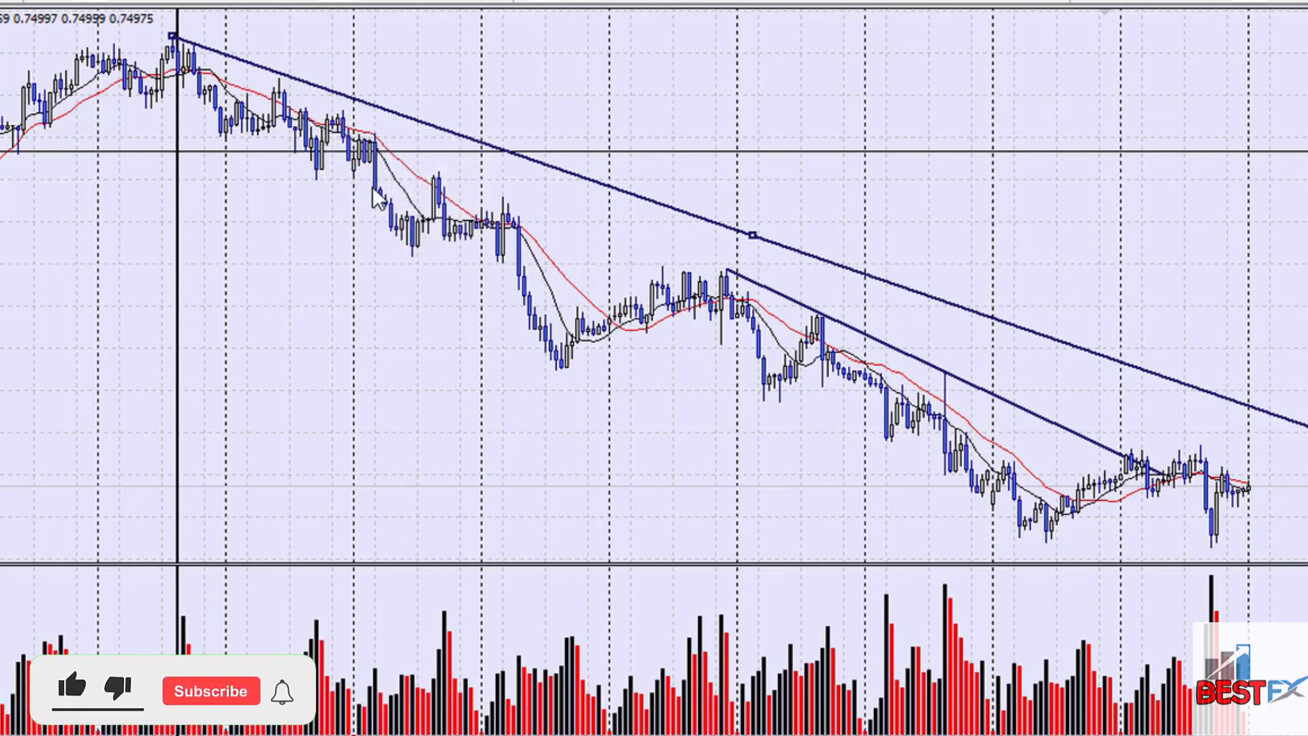
- Pan back to the rising trendline under earlier lows and read the averages' and horizontal line's values
{"action": "left_click_drag", "start_coordinate": [227, 271], "coordinate": [610, 187]}
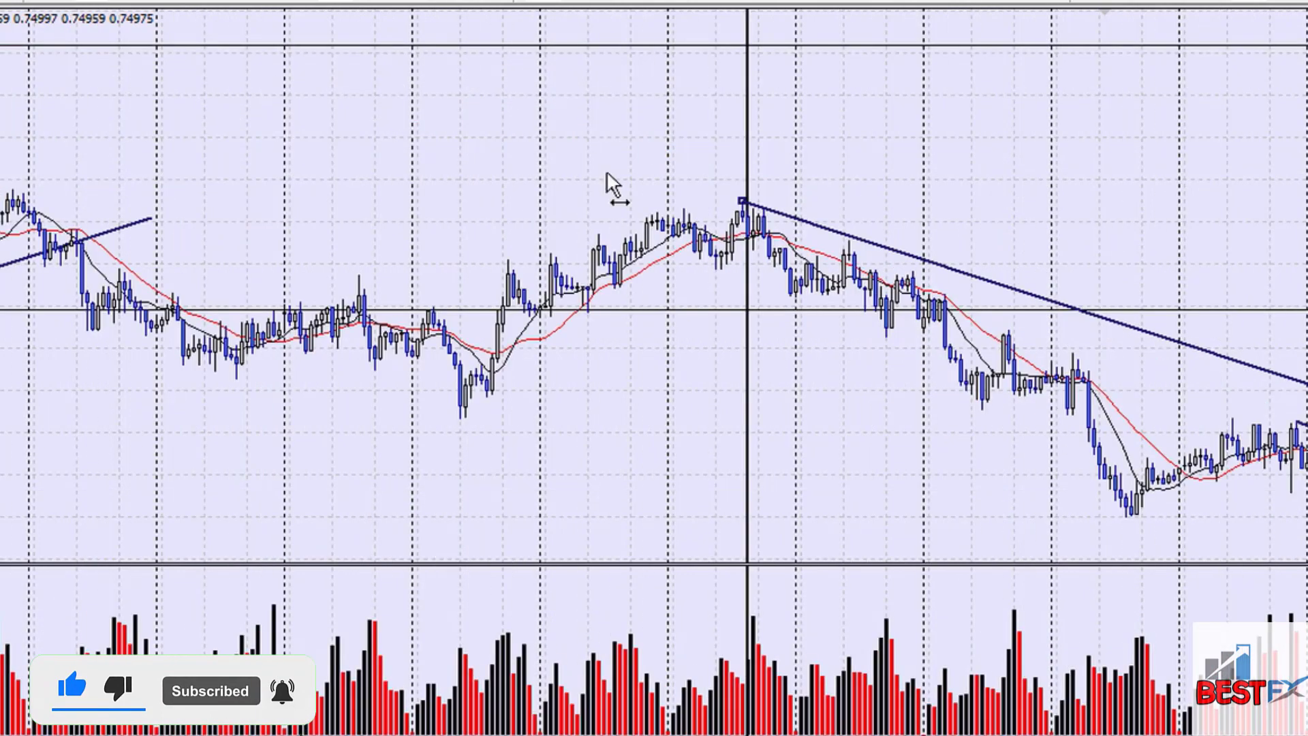
{"action": "left_click_drag", "start_coordinate": [443, 198], "coordinate": [1281, 109]}
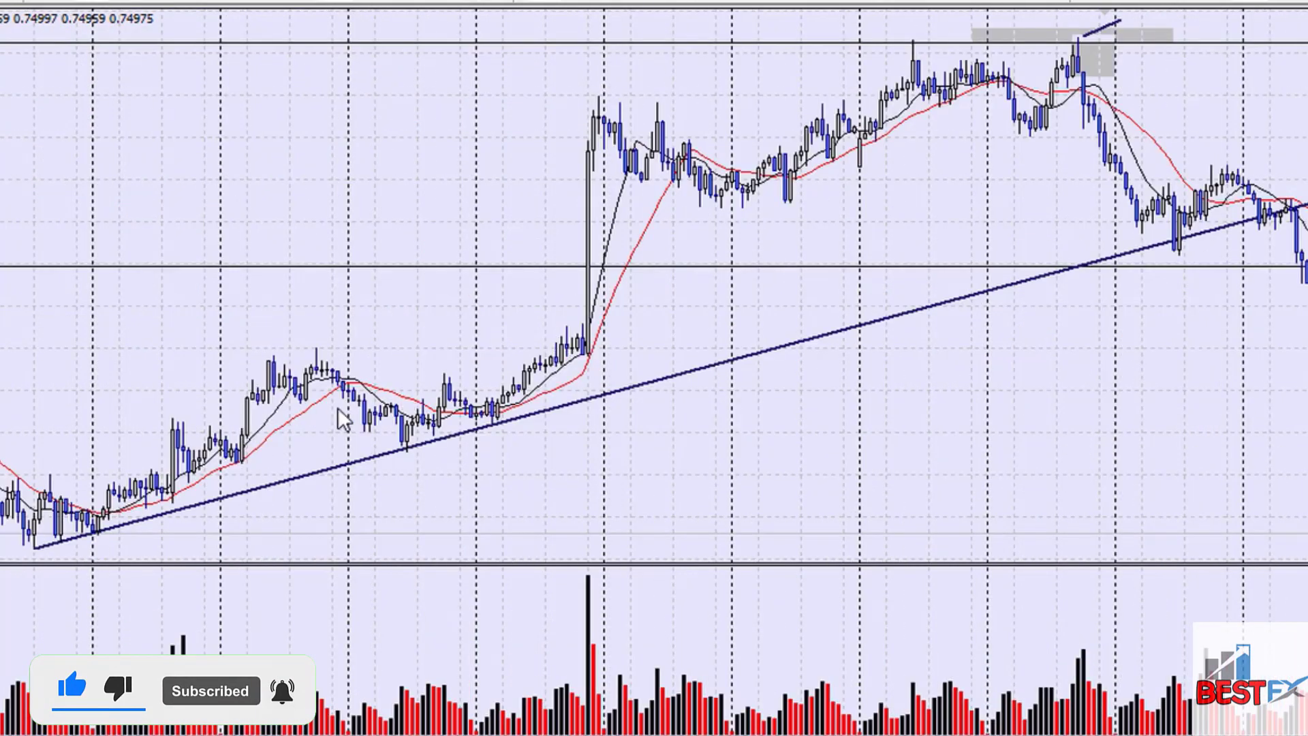
{"action": "left_click_drag", "start_coordinate": [525, 445], "coordinate": [438, 456]}
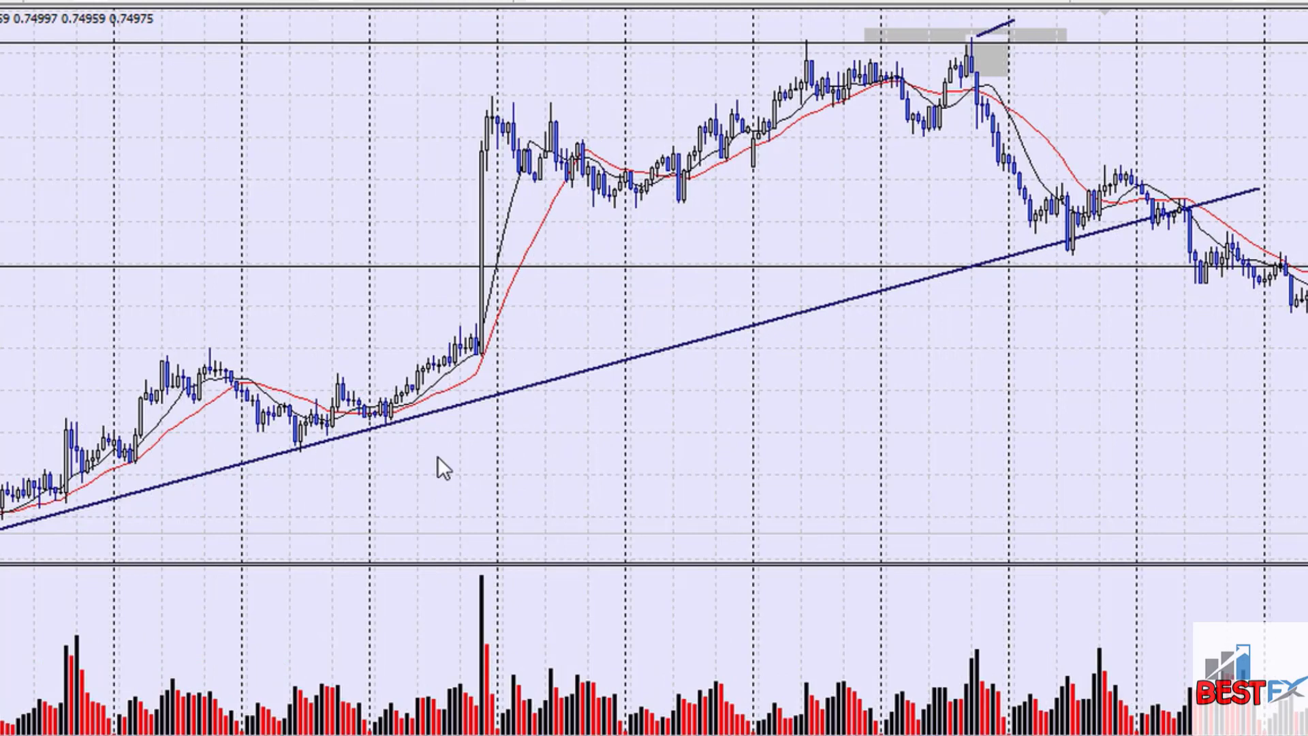
{"action": "mouse_move", "coordinate": [433, 390]}
{"action": "mouse_move", "coordinate": [688, 183]}
{"action": "mouse_move", "coordinate": [812, 42]}
- Zoom in to larger candles and pan to the stretch crossed by both descending trendlines
{"action": "scroll", "coordinate": [749, 194], "scroll_direction": "down", "scroll_amount": 10}
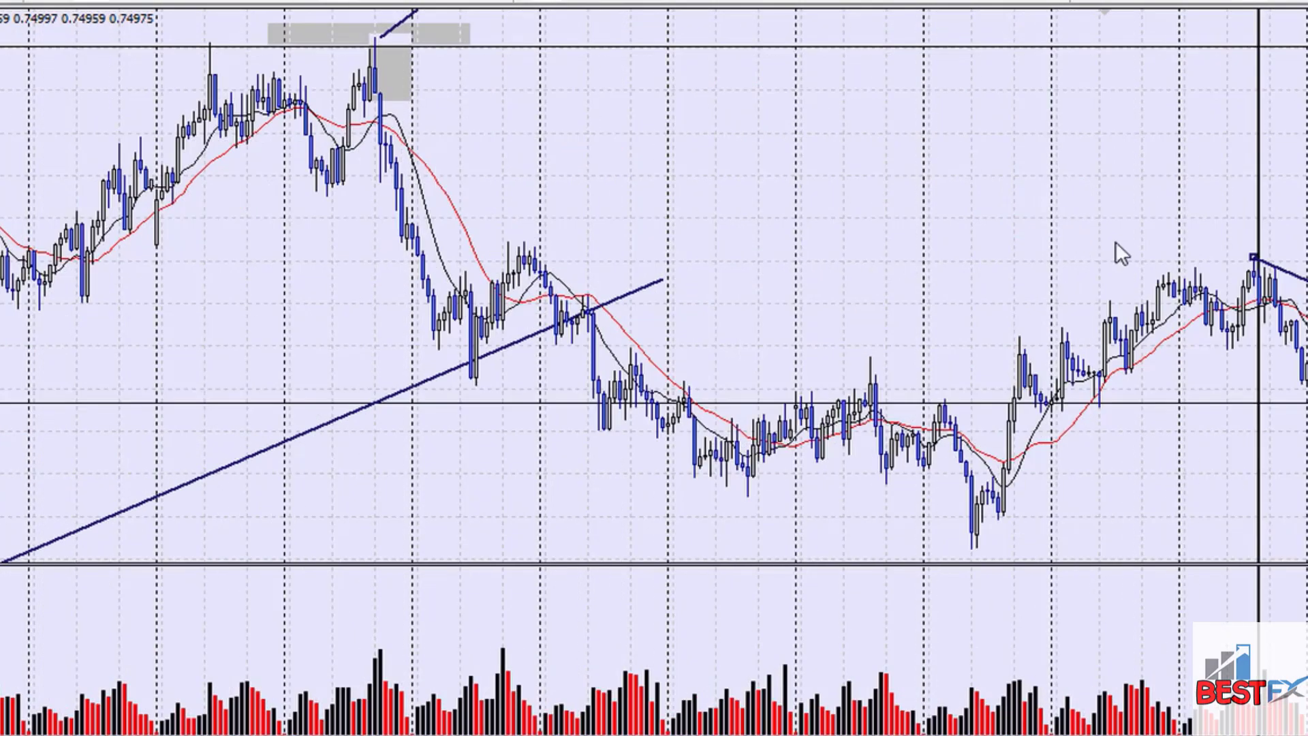
{"action": "scroll", "coordinate": [1115, 243], "scroll_direction": "down", "scroll_amount": 10}
{"action": "left_click_drag", "start_coordinate": [1040, 146], "coordinate": [505, 191]}
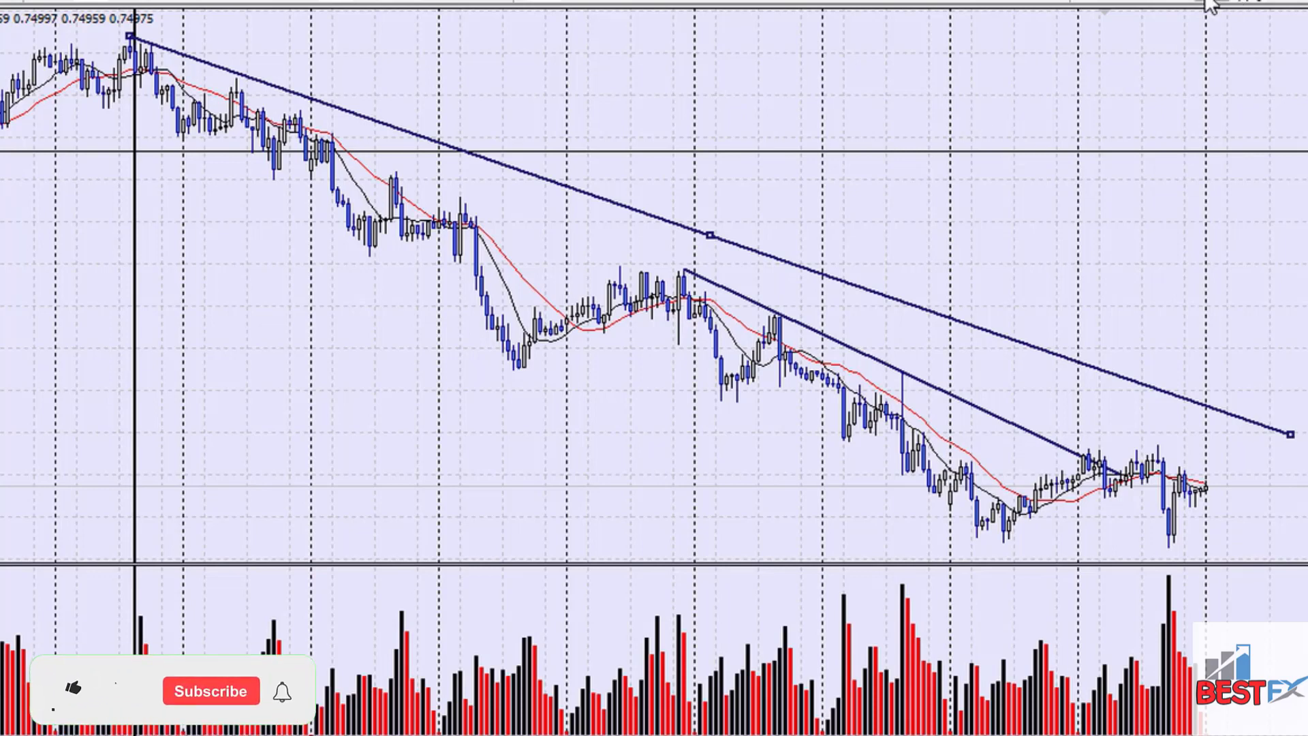
{"action": "left_click", "coordinate": [1178, 6]}
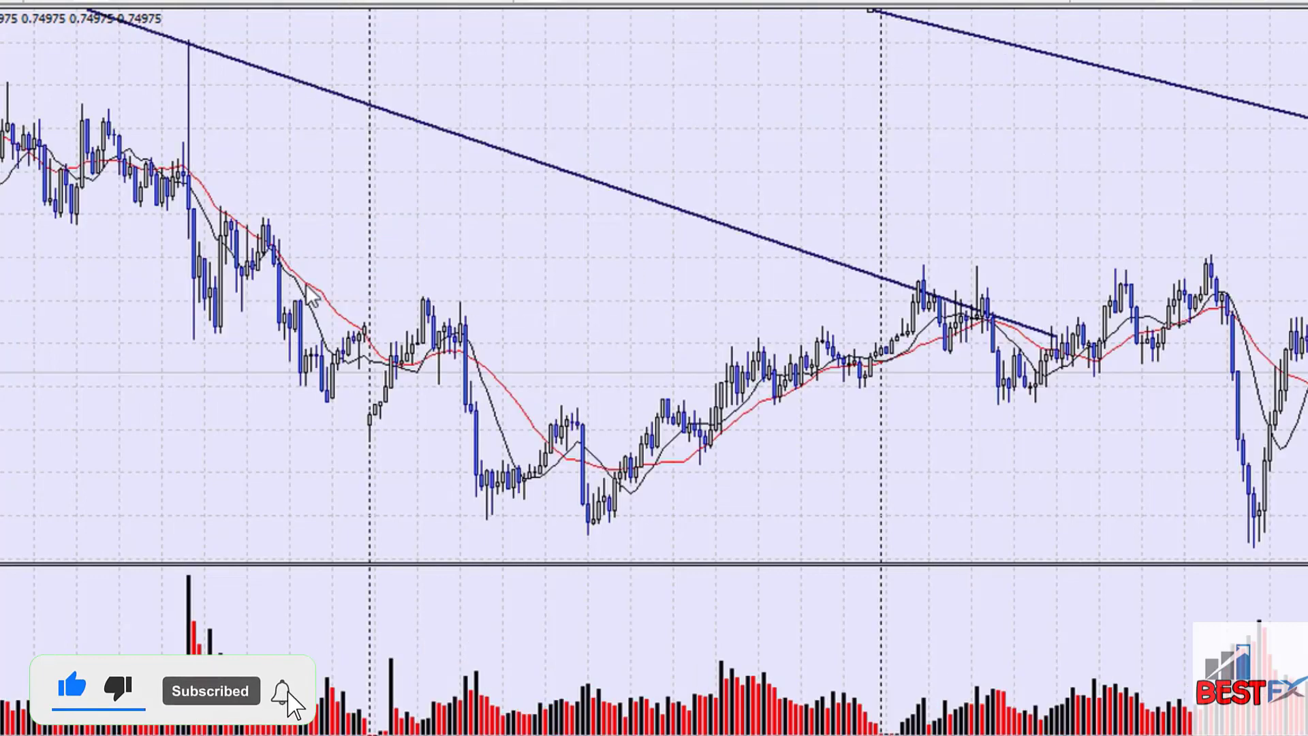
{"action": "scroll", "coordinate": [249, 299], "scroll_direction": "left", "scroll_amount": 15}
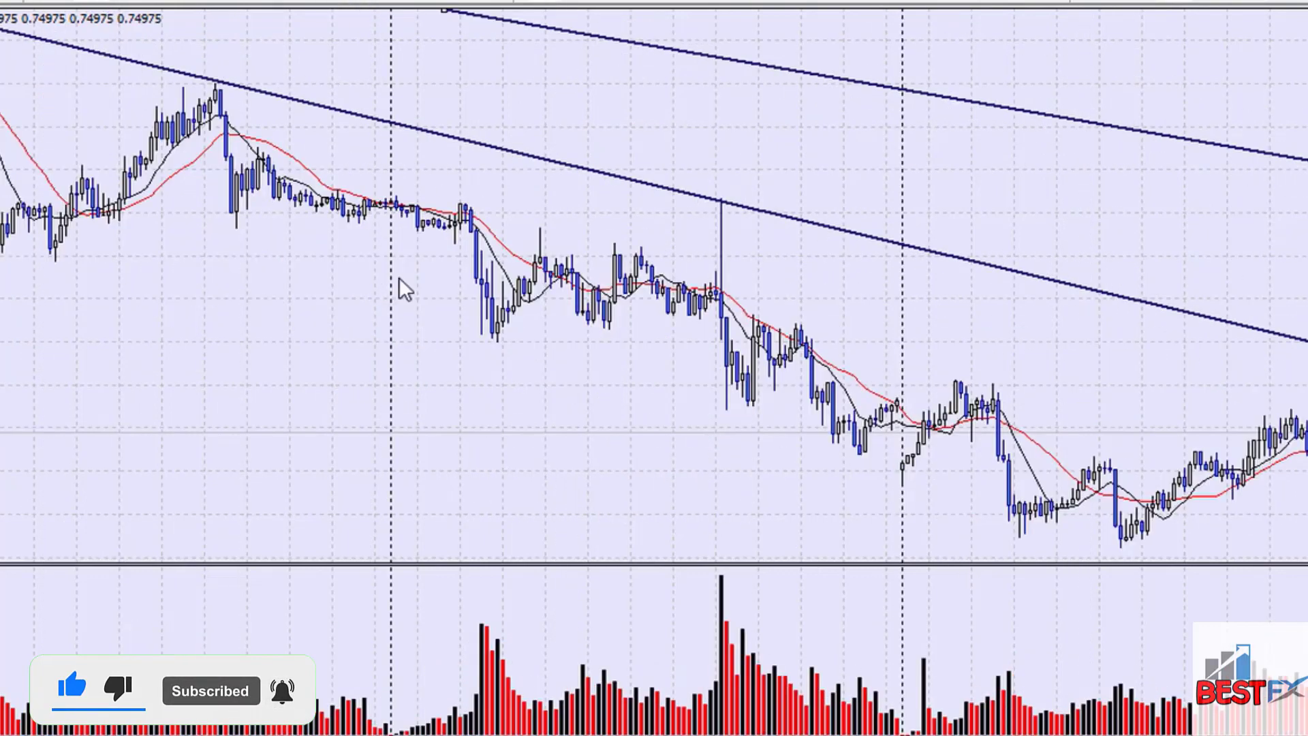
{"action": "scroll", "coordinate": [526, 238], "scroll_direction": "left", "scroll_amount": 4}
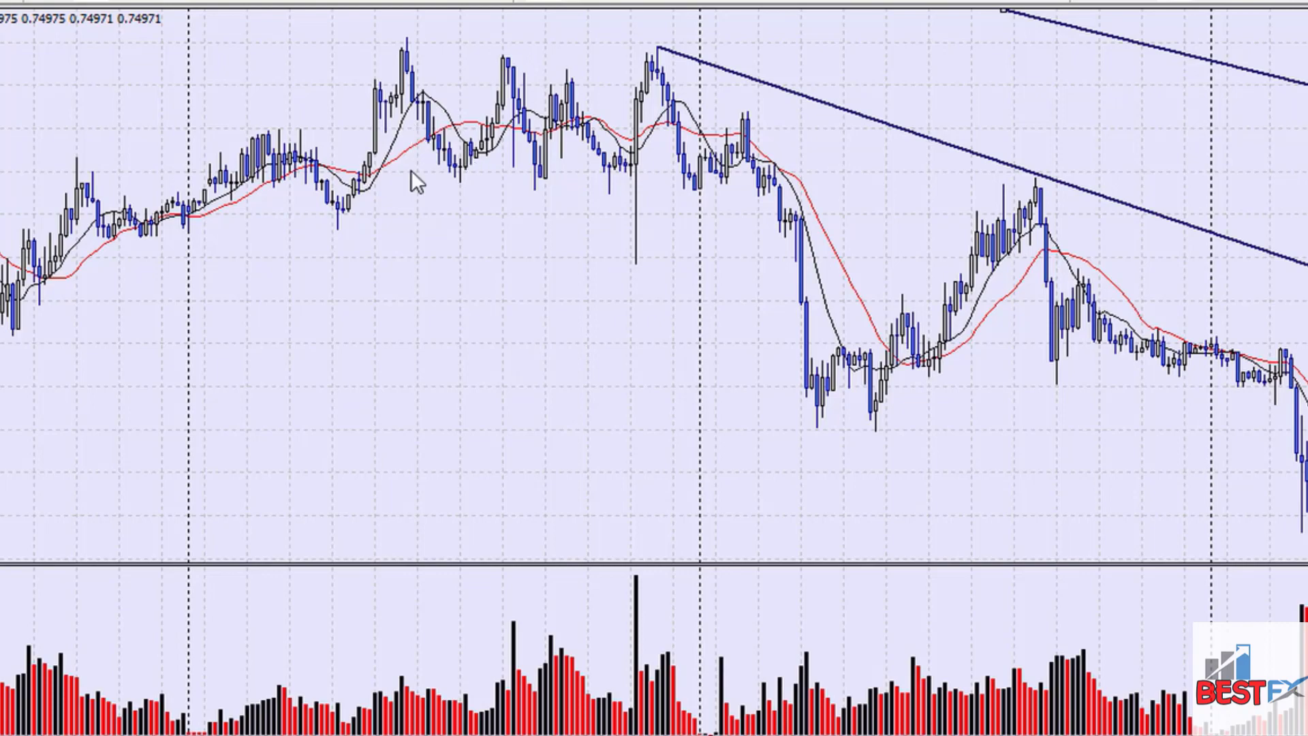
{"action": "left_click_drag", "start_coordinate": [907, 239], "coordinate": [238, 243]}
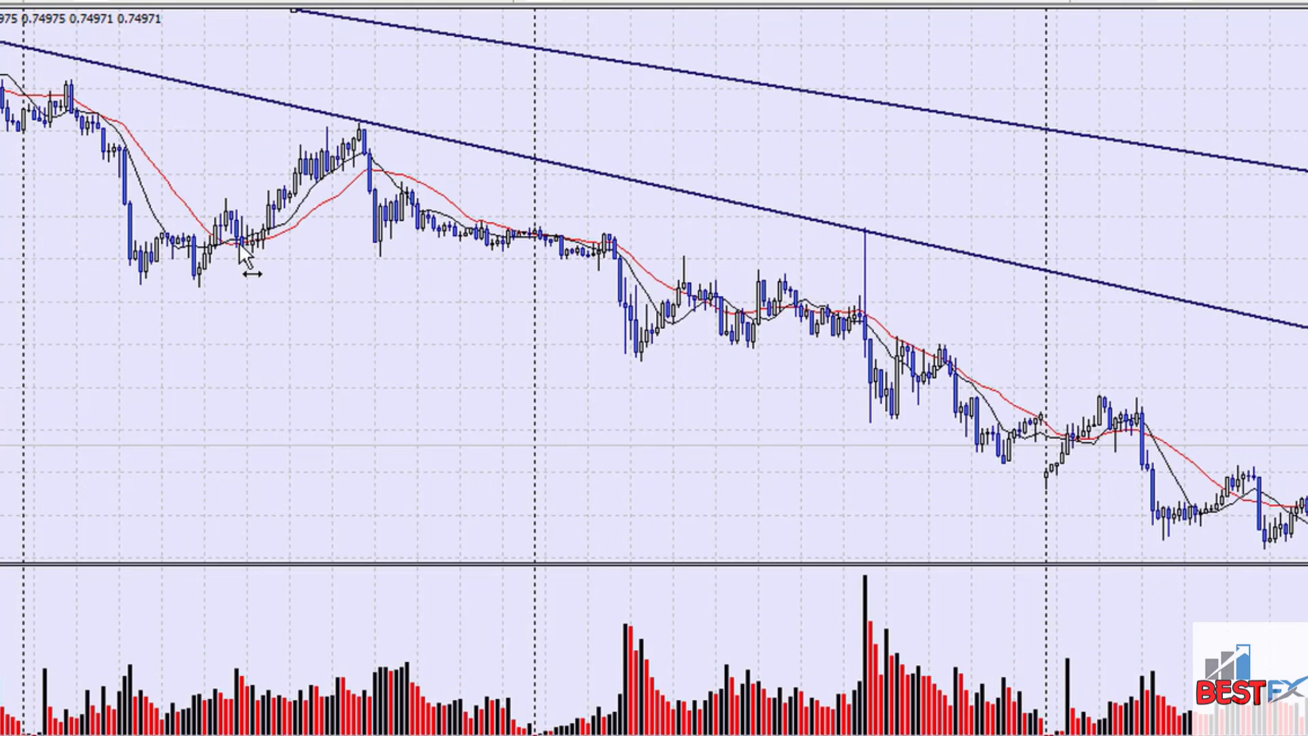